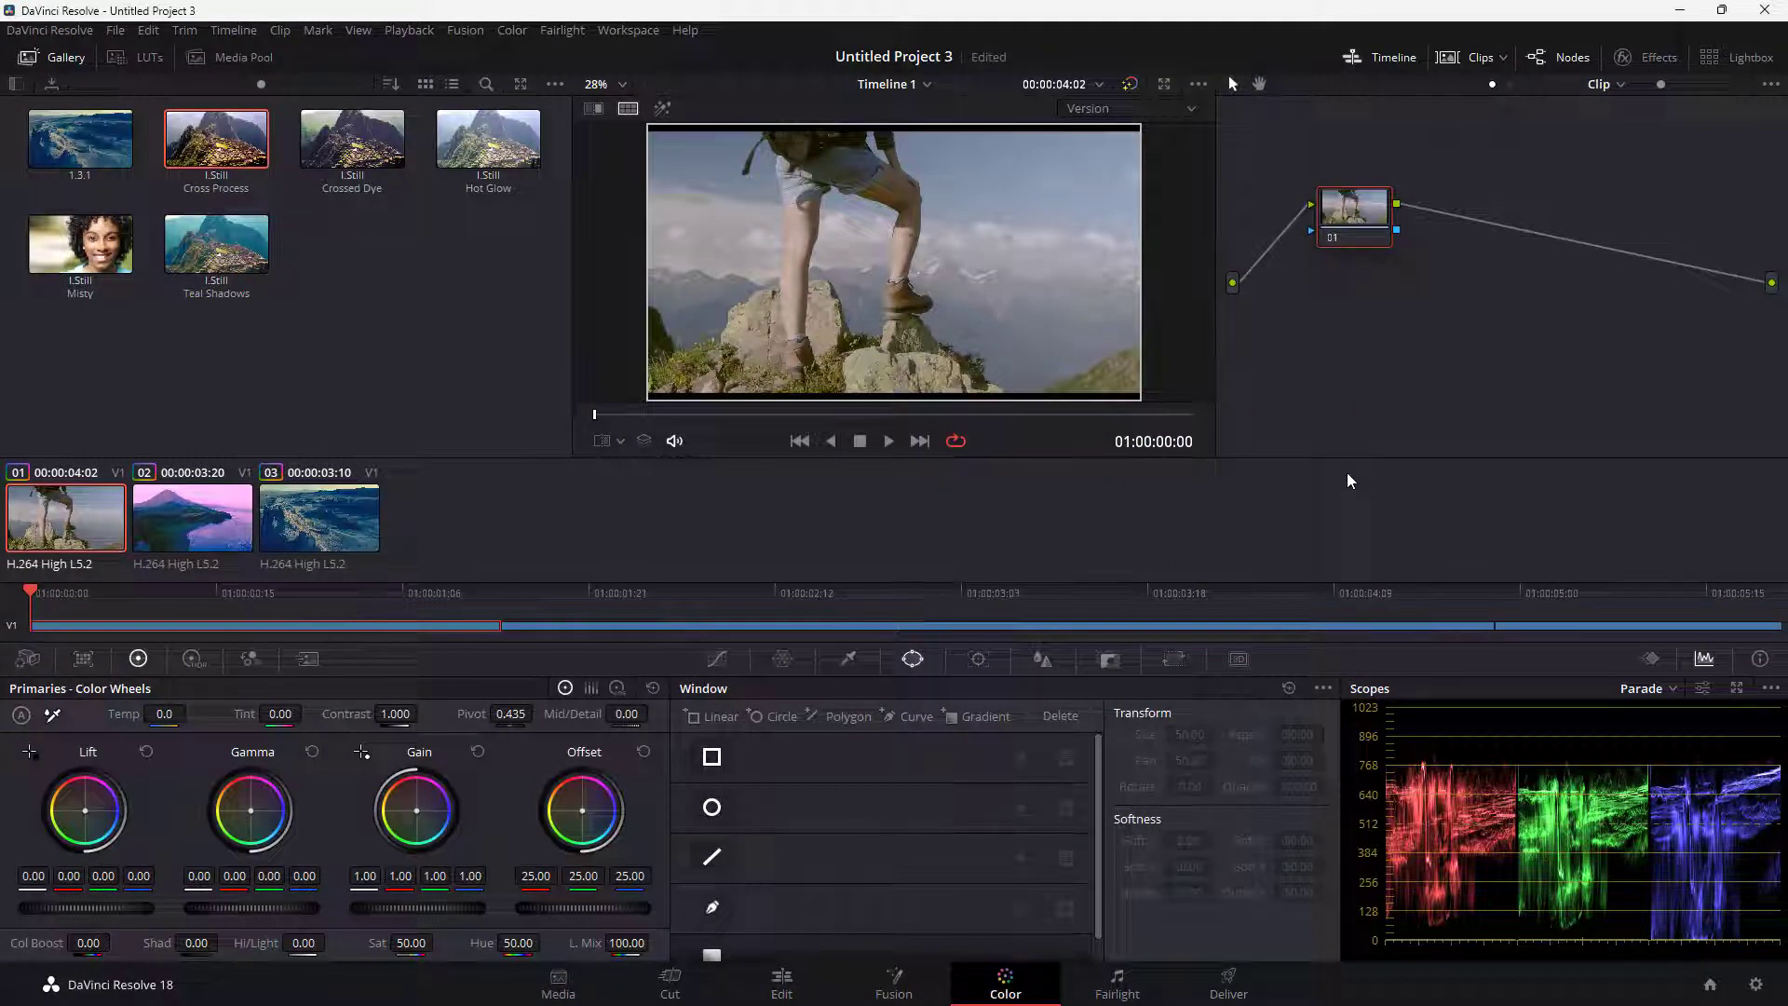
Nudge node 01 slightly up-left in the Node Editor and bring up its context menu
mouse_move(1347, 216)
left_mouse_down()
mouse_move(1380, 182)
mouse_move(1335, 206)
left_mouse_up()
right_click(1347, 195)
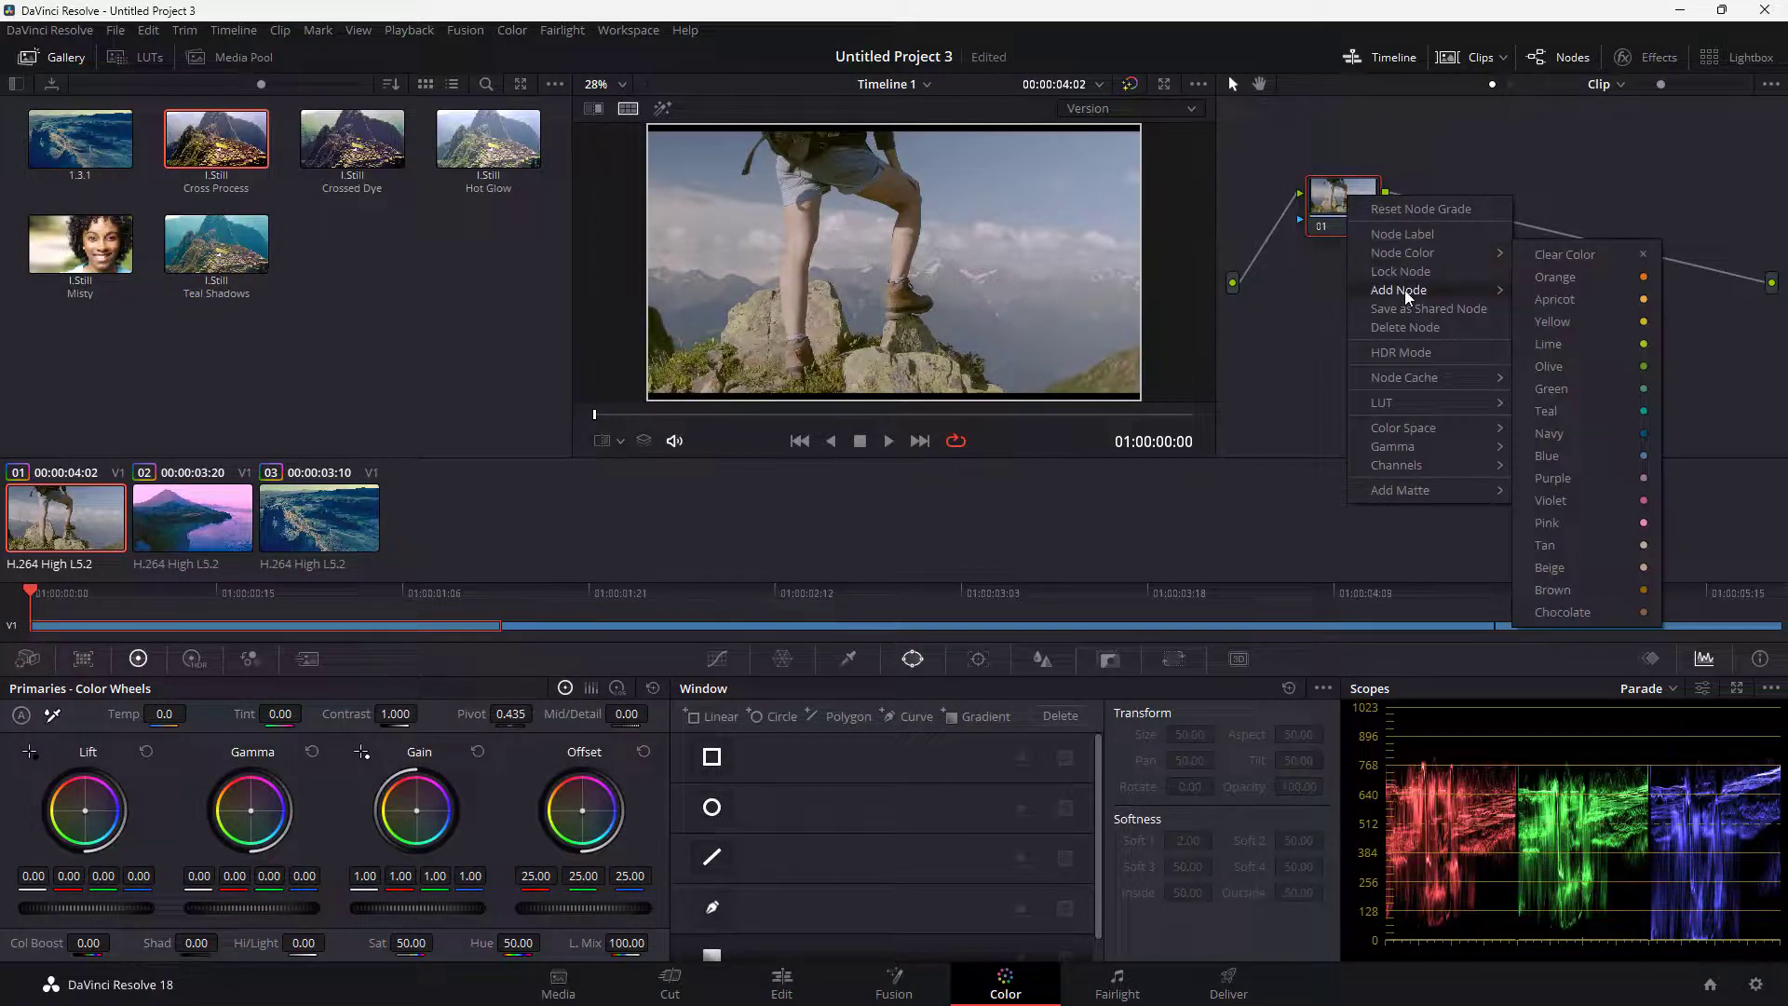
Add serial node 02 after node 01 via Add Node > Add Serial and place it to the right
mouse_move(1405, 290)
left_click(1589, 294)
left_click_drag(1452, 207, 1501, 224)
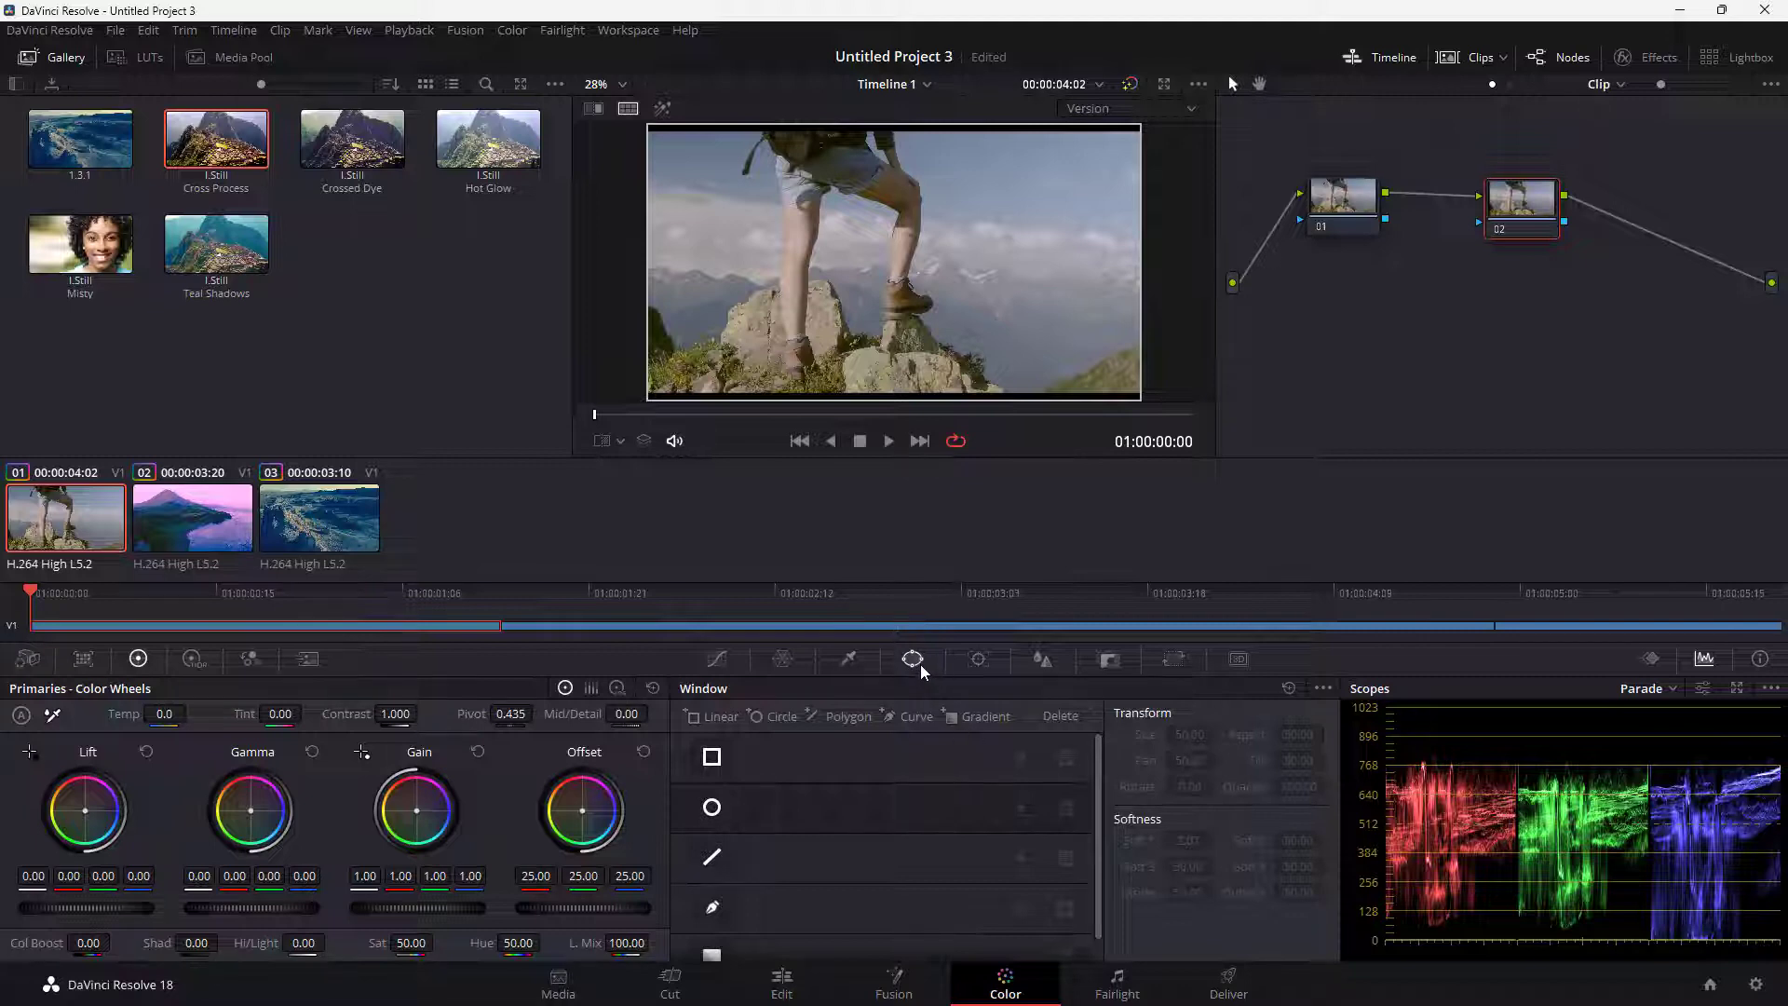
Add a gradient window to node 02, push its gain toward magenta, and turn on Highlight preview
left_click(984, 715)
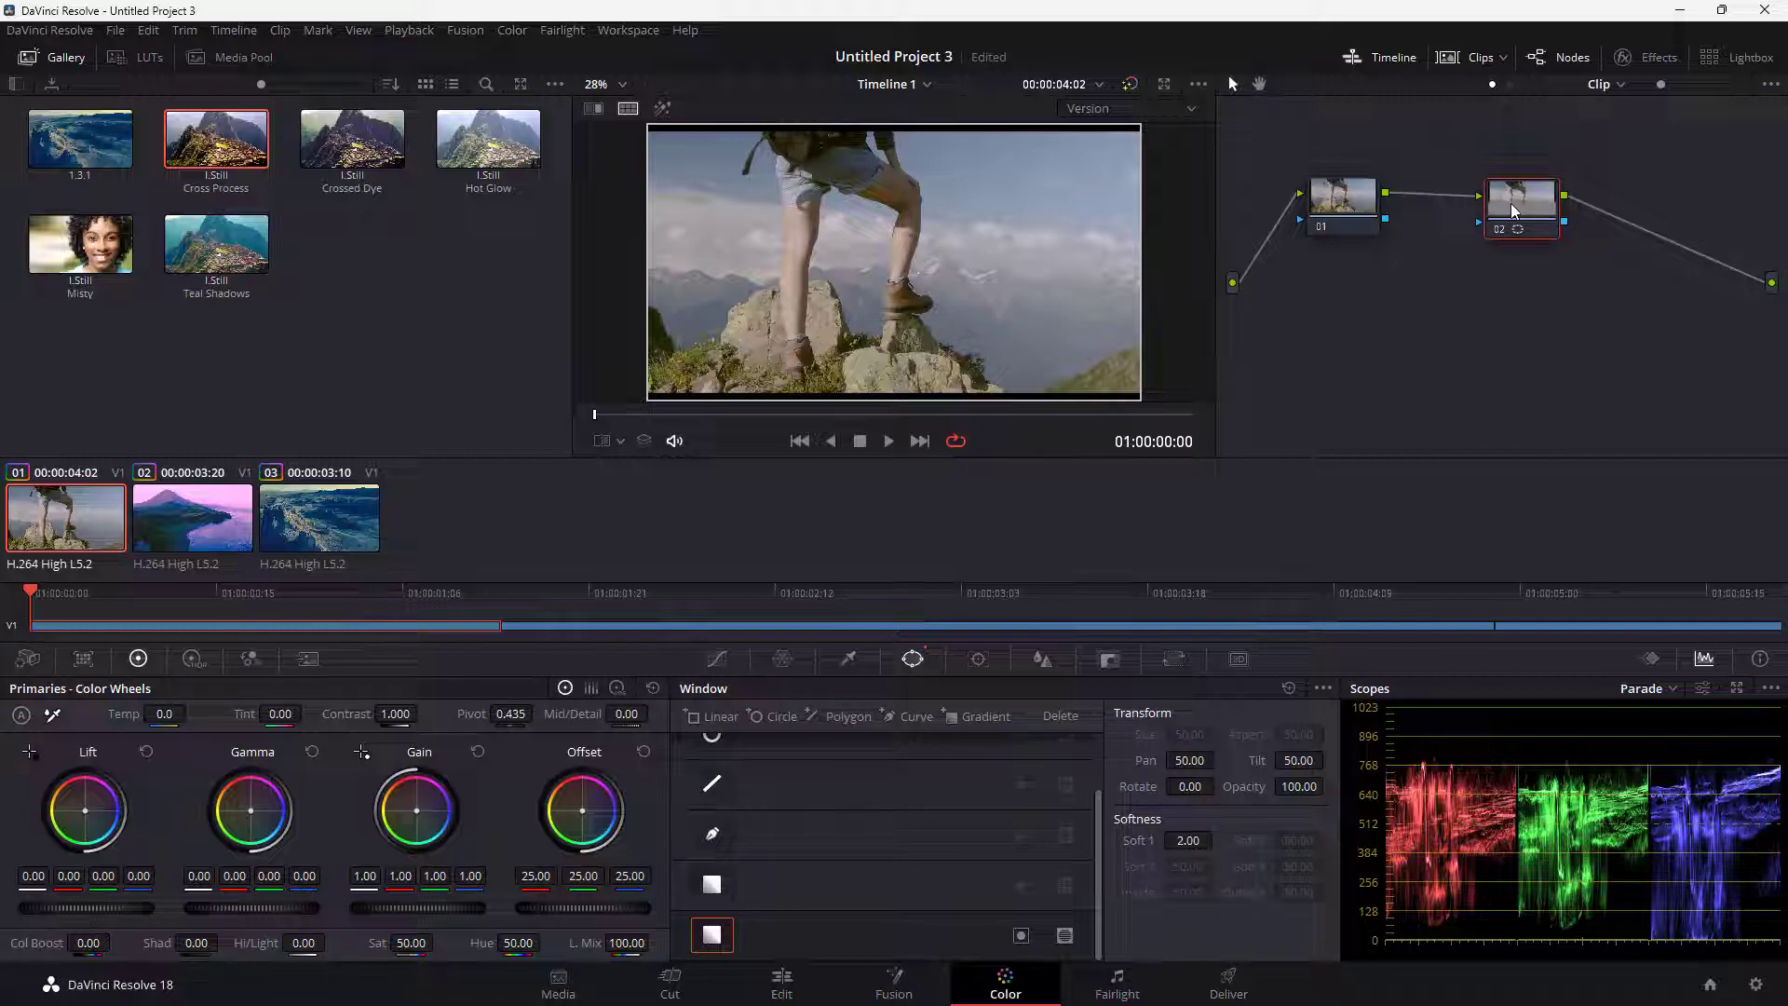
left_click_drag(412, 813, 419, 802)
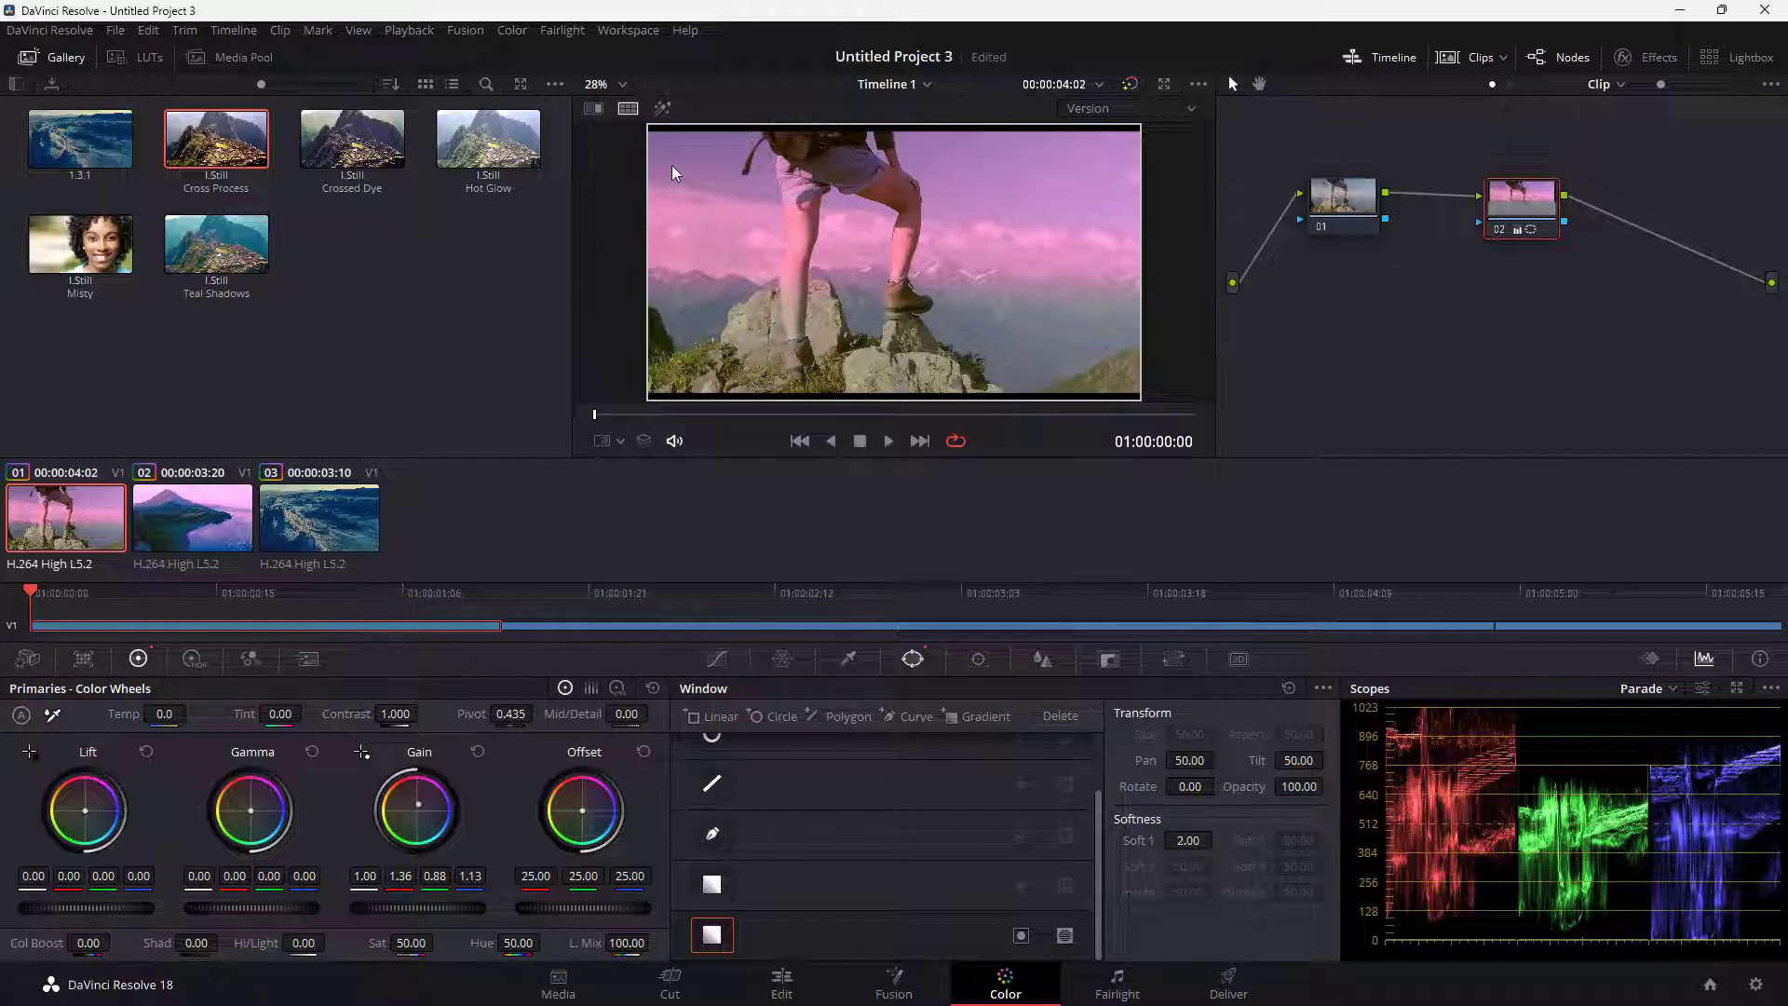
left_click(665, 113)
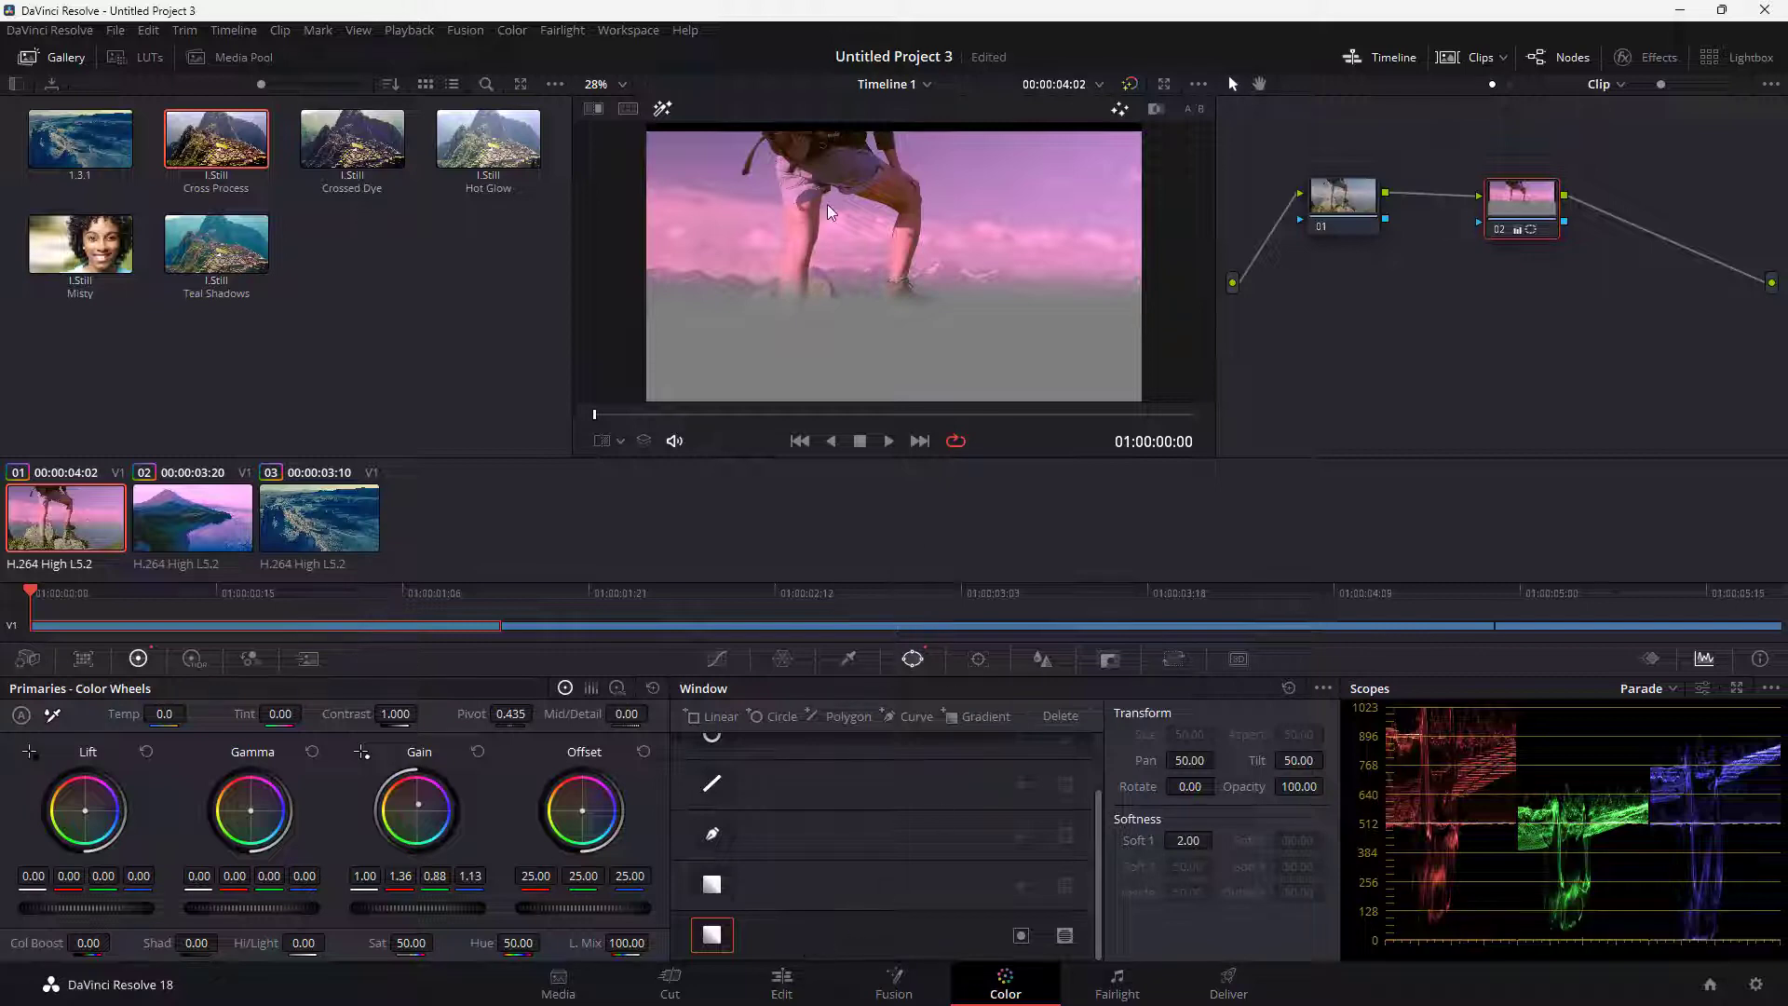
Invert the gradient window's affected area and briefly switch the window off and back on
left_click(1021, 938)
left_click(1020, 939)
left_click(1021, 939)
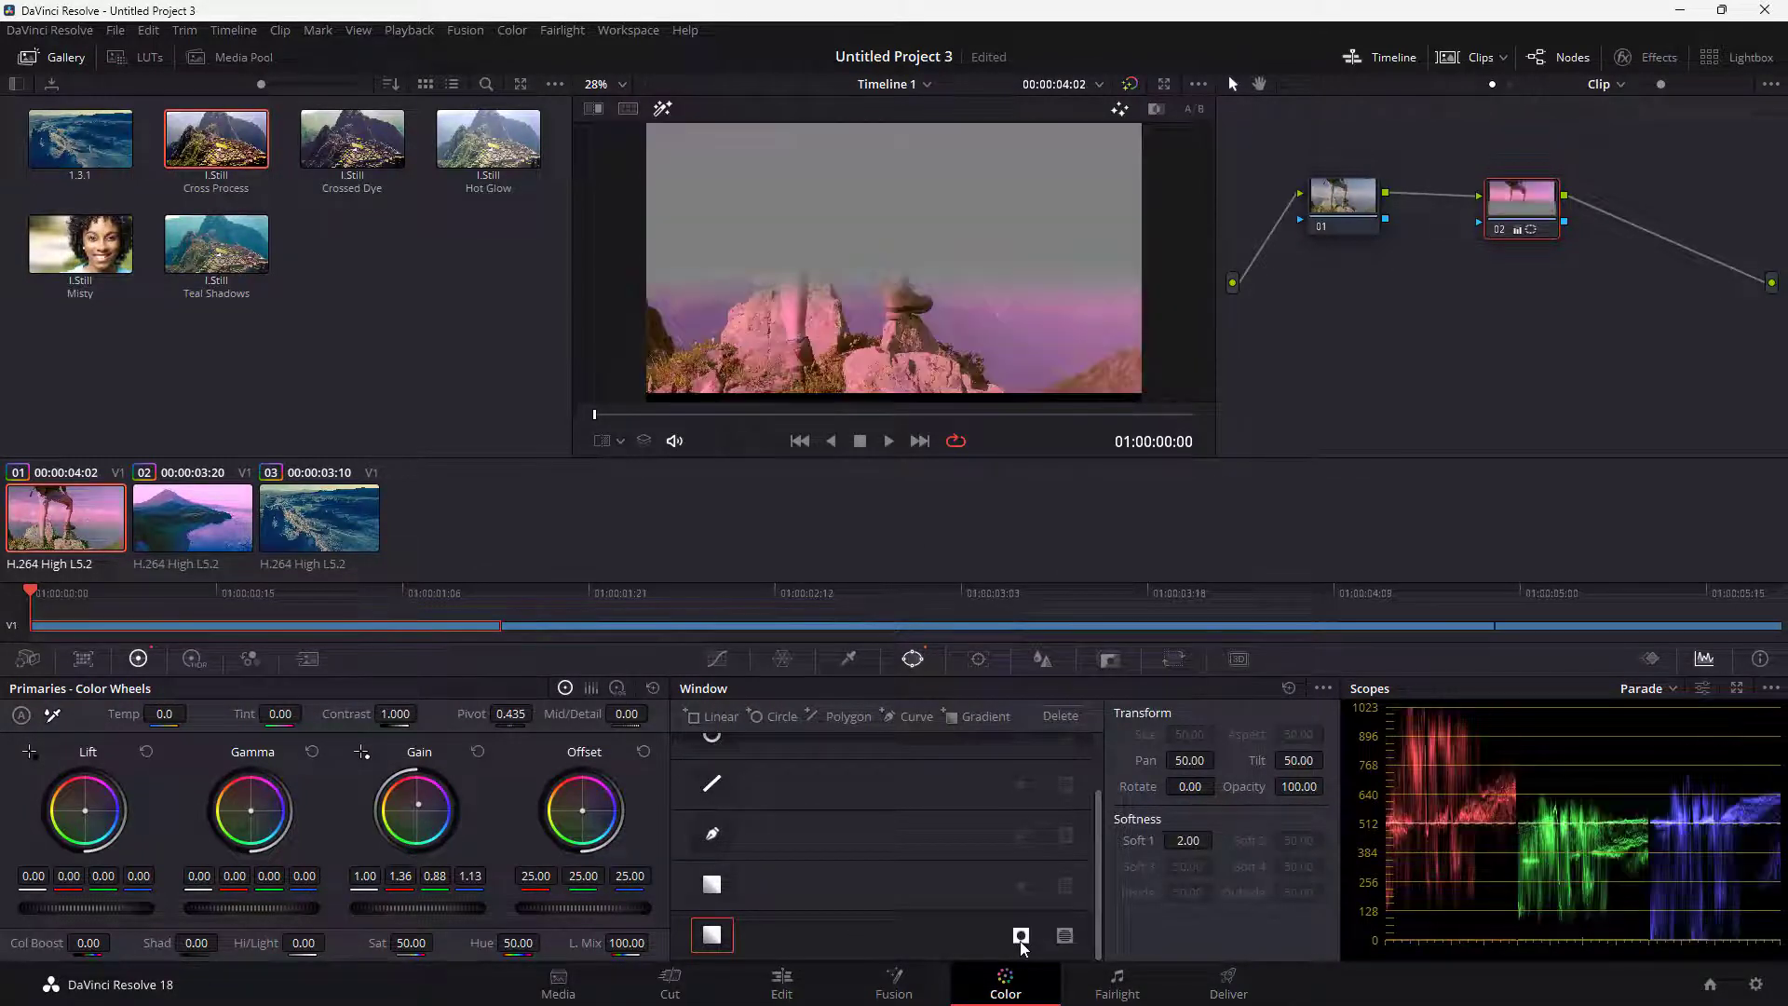
left_click(1021, 939)
left_click(1065, 937)
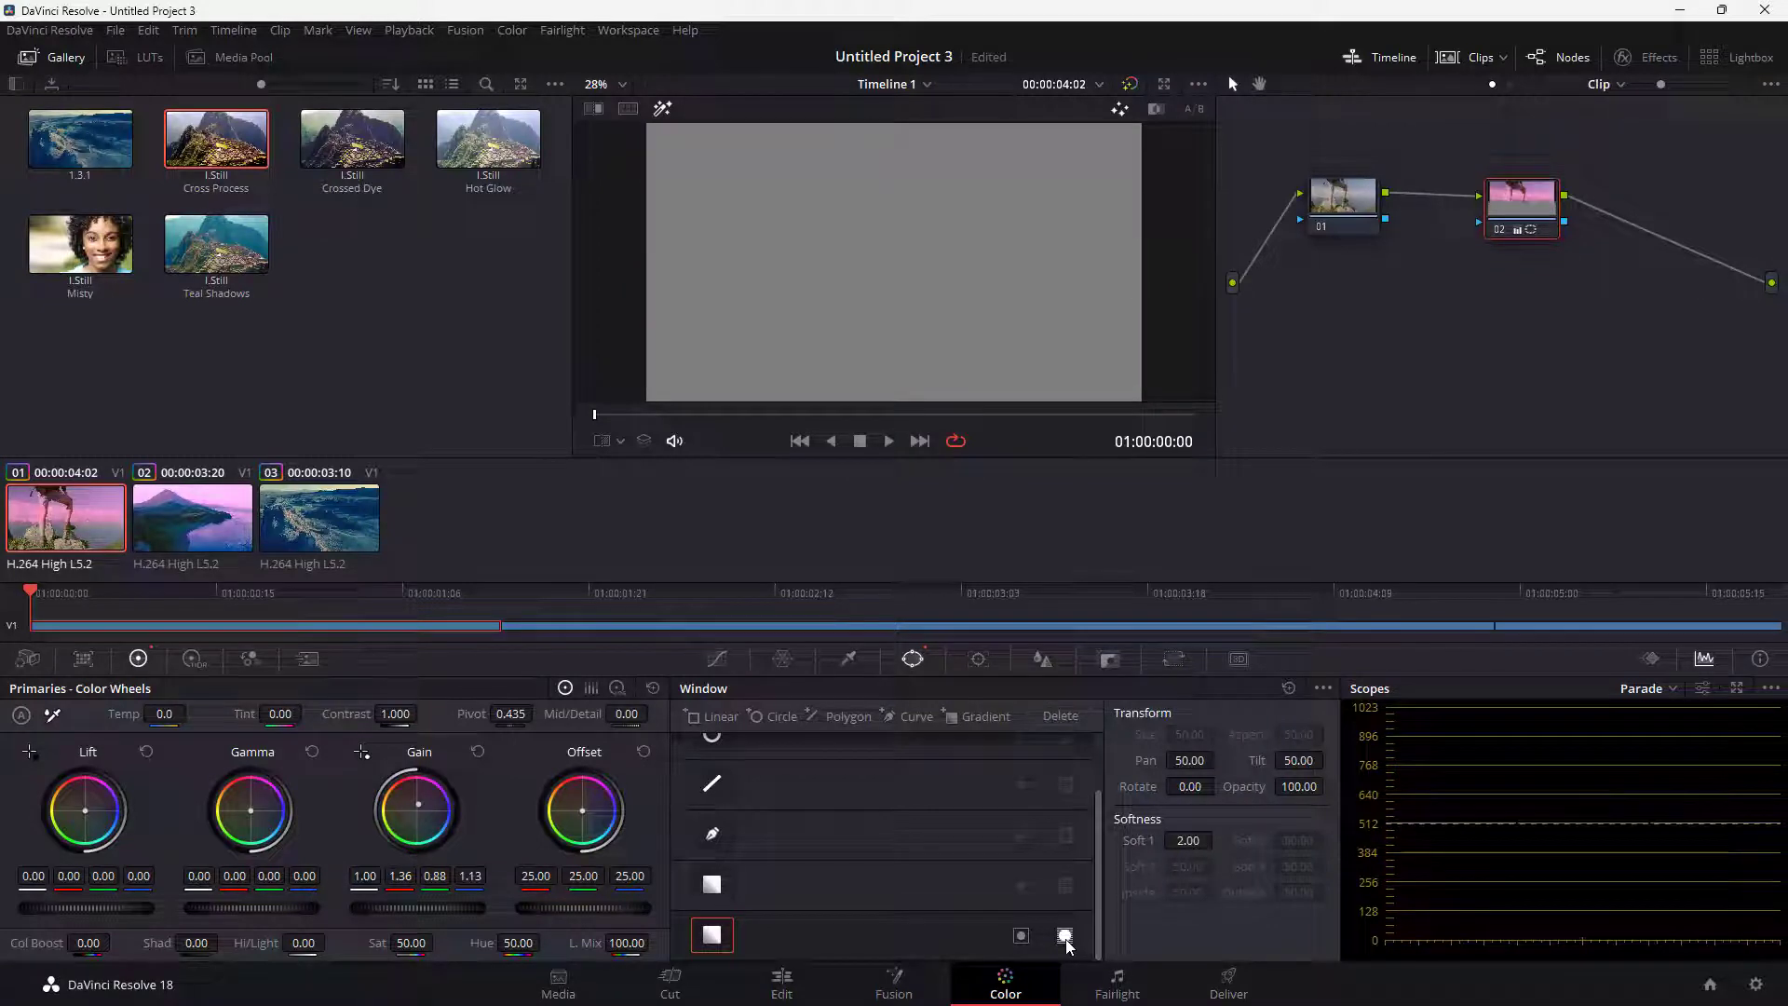
left_click(1064, 936)
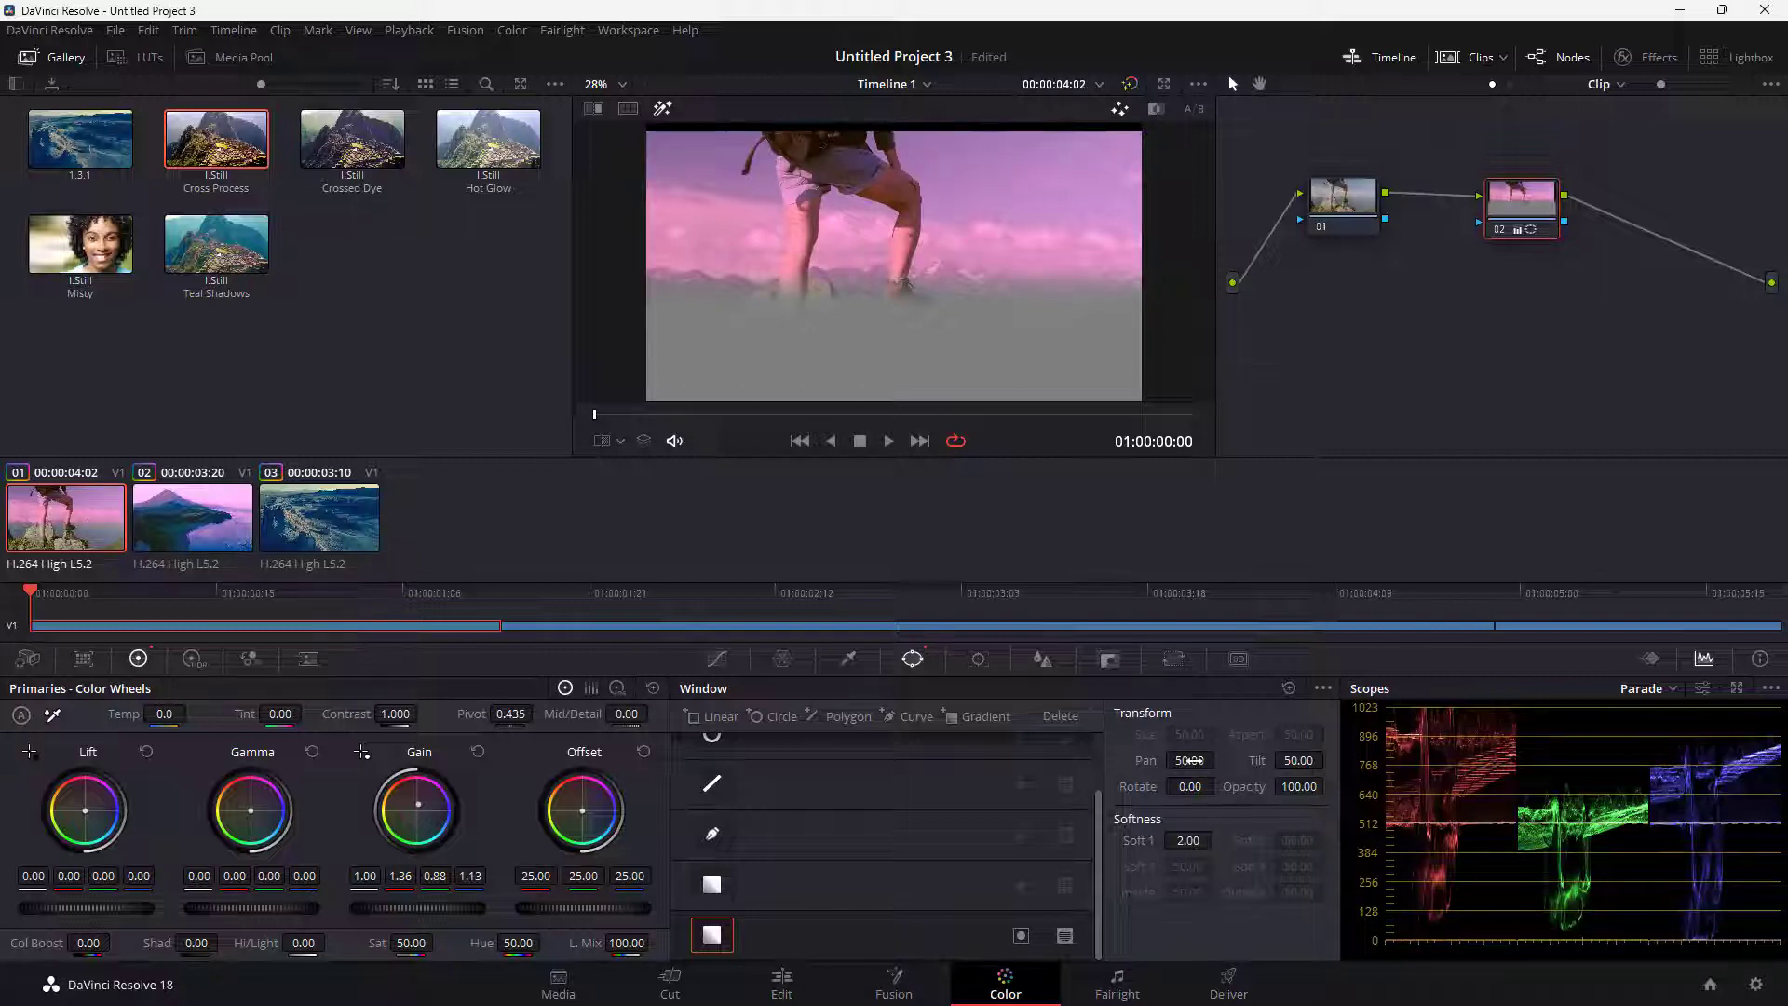
Adjust the gradient's pan, rotation and opacity, with softness 3.60 and tilt 52.28 over the sky
left_click_drag(1220, 760, 1349, 787)
left_click_drag(1190, 840, 1210, 840)
left_click_drag(1303, 760, 1328, 761)
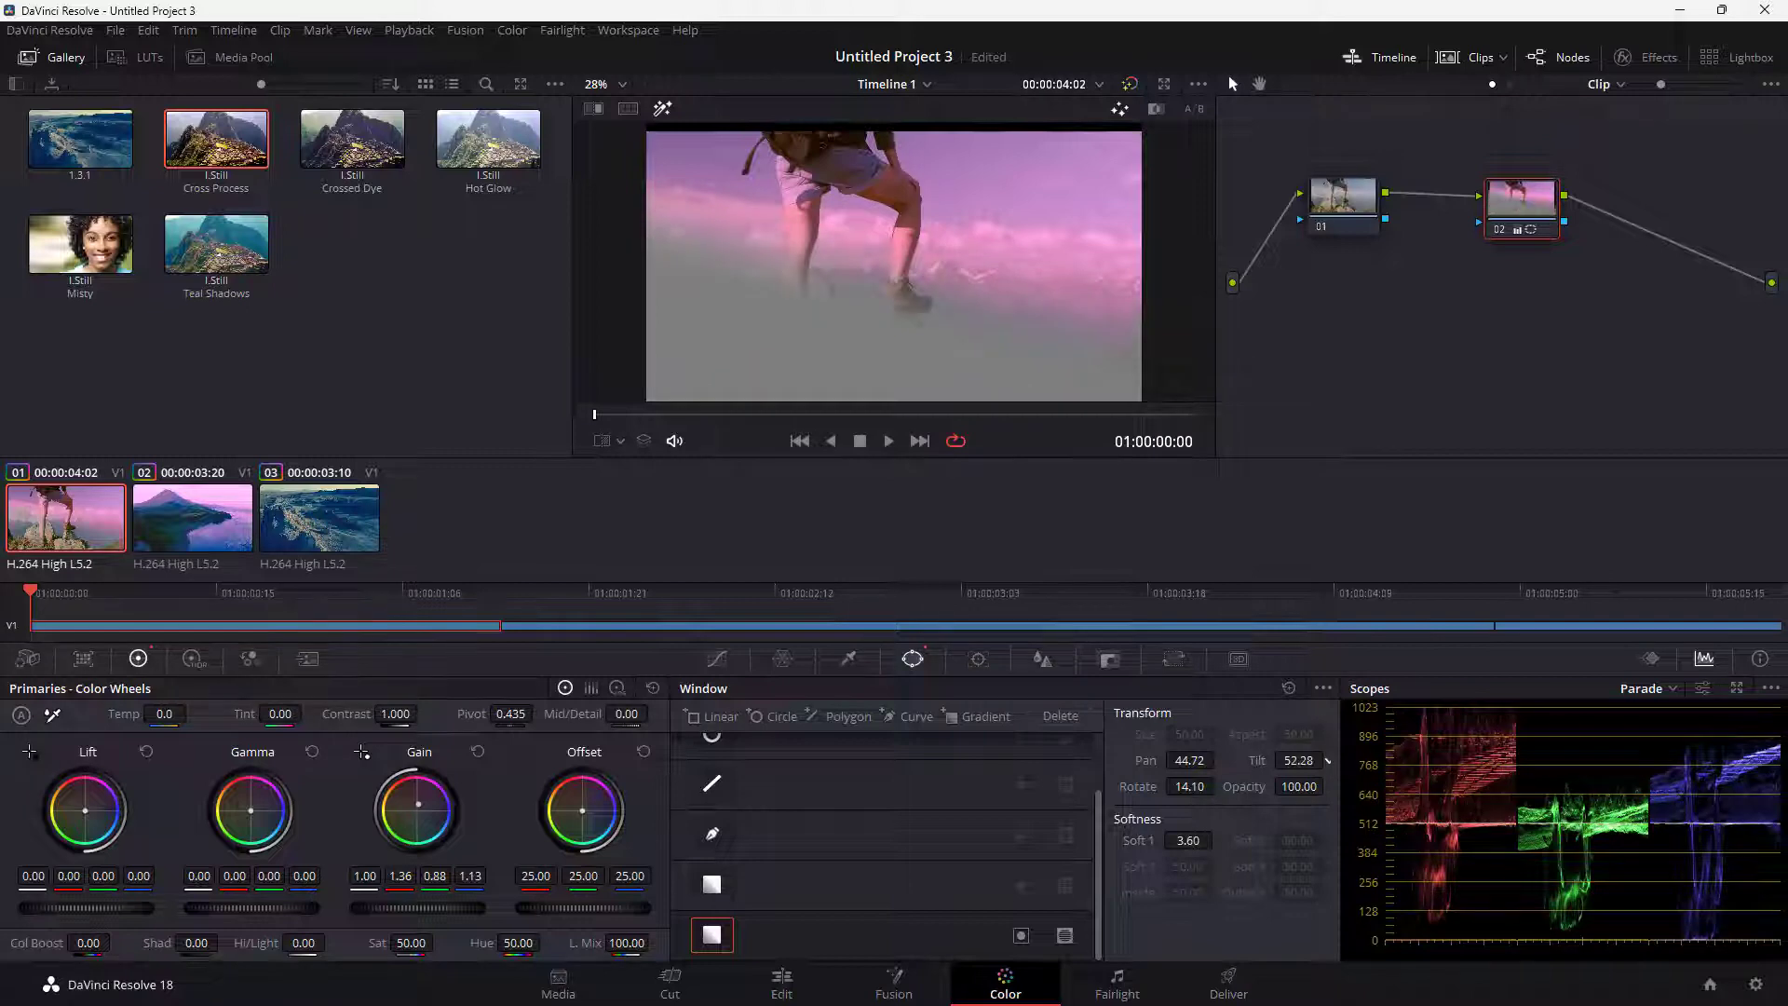
Show the Power Window overlay, then lower, rotate and soften the gradient in the viewer
left_click(619, 444)
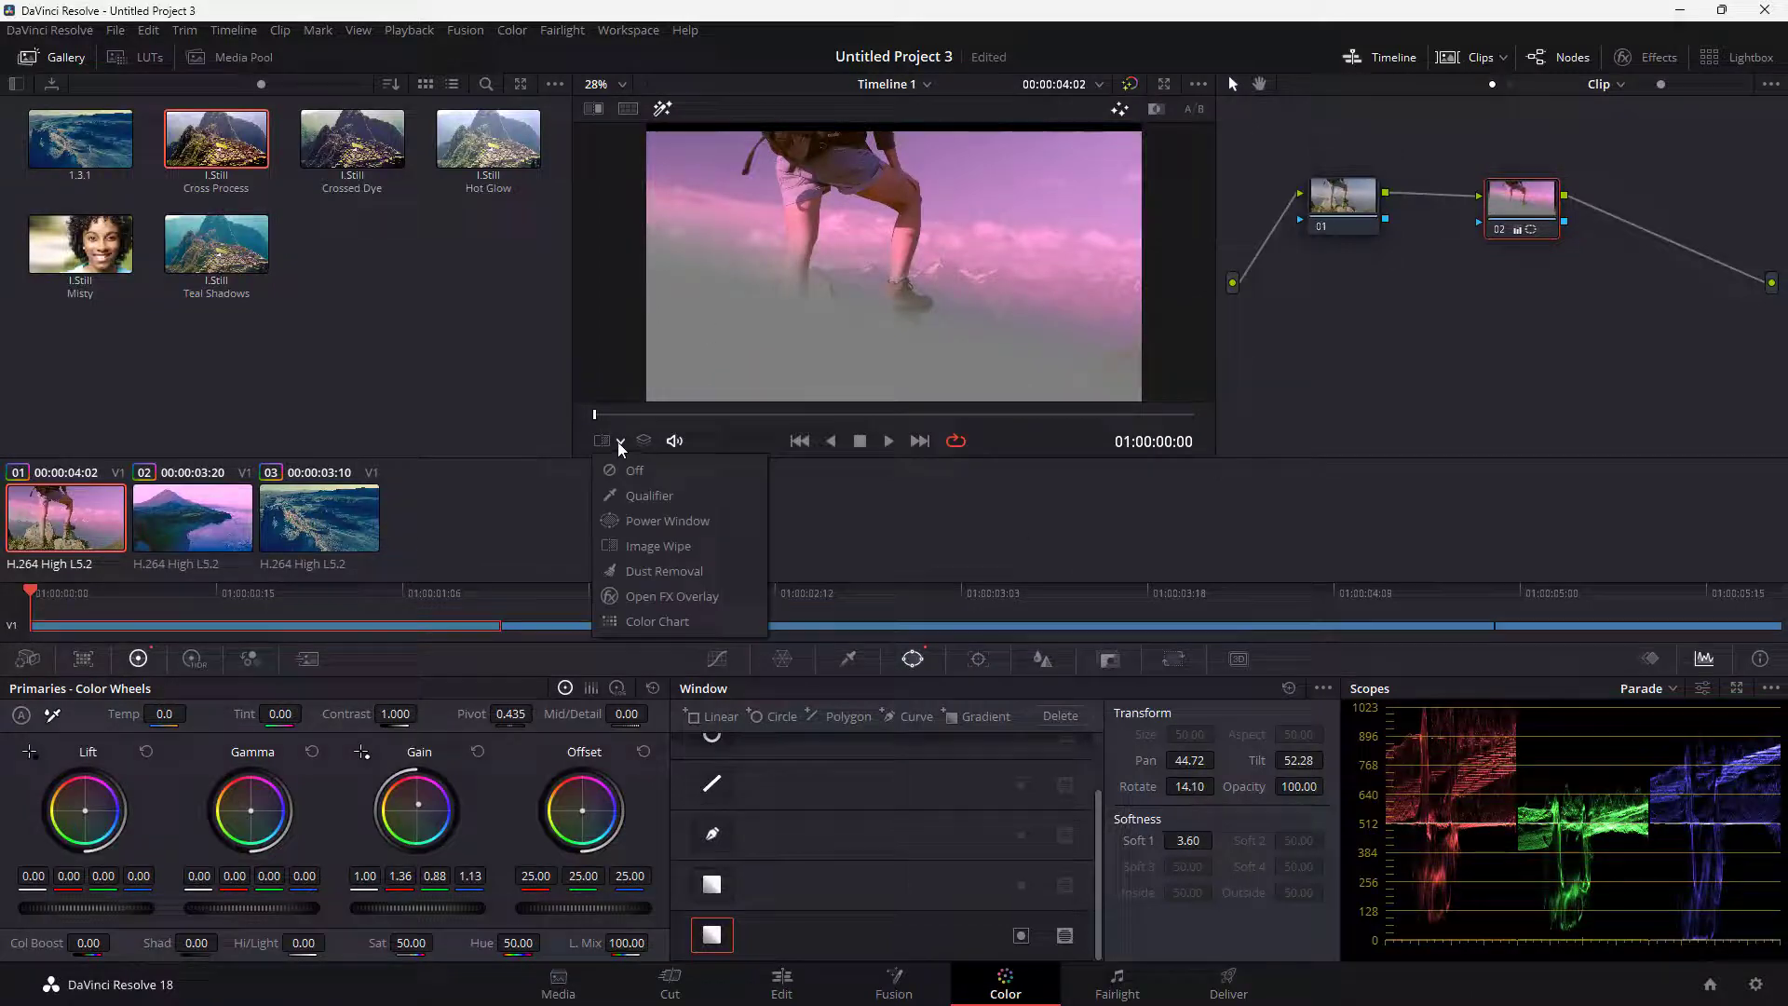
left_click(656, 523)
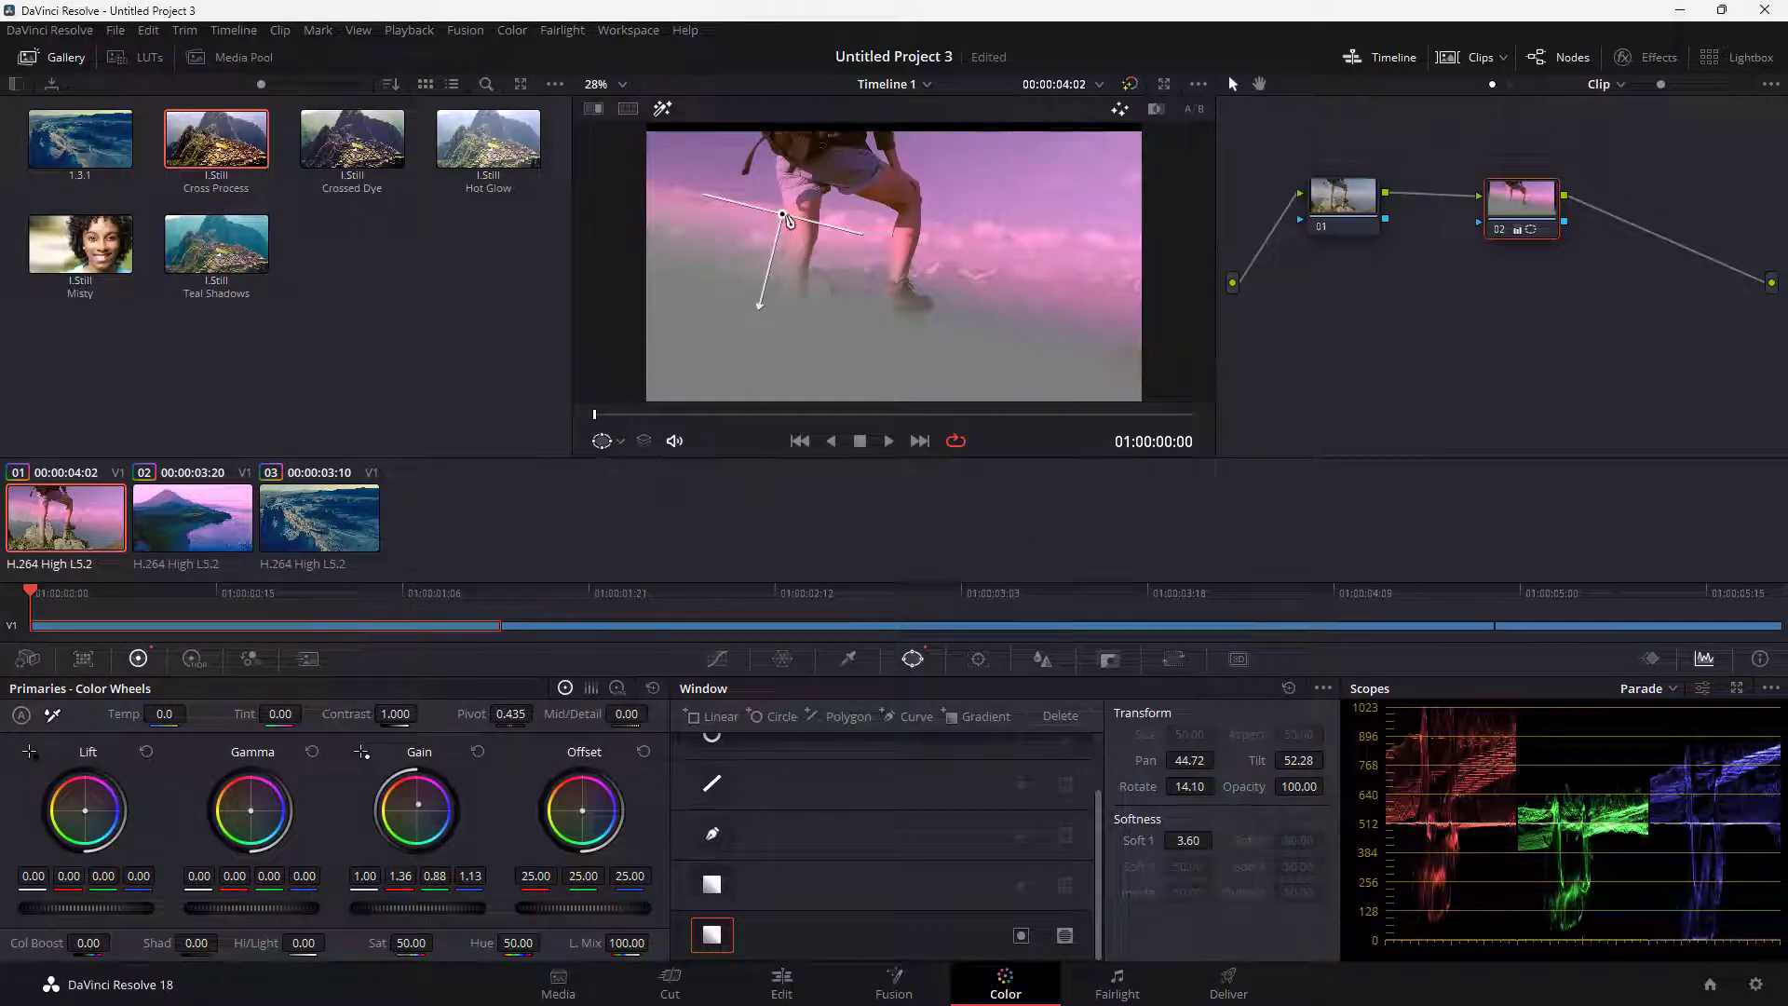
left_click_drag(785, 219, 911, 236)
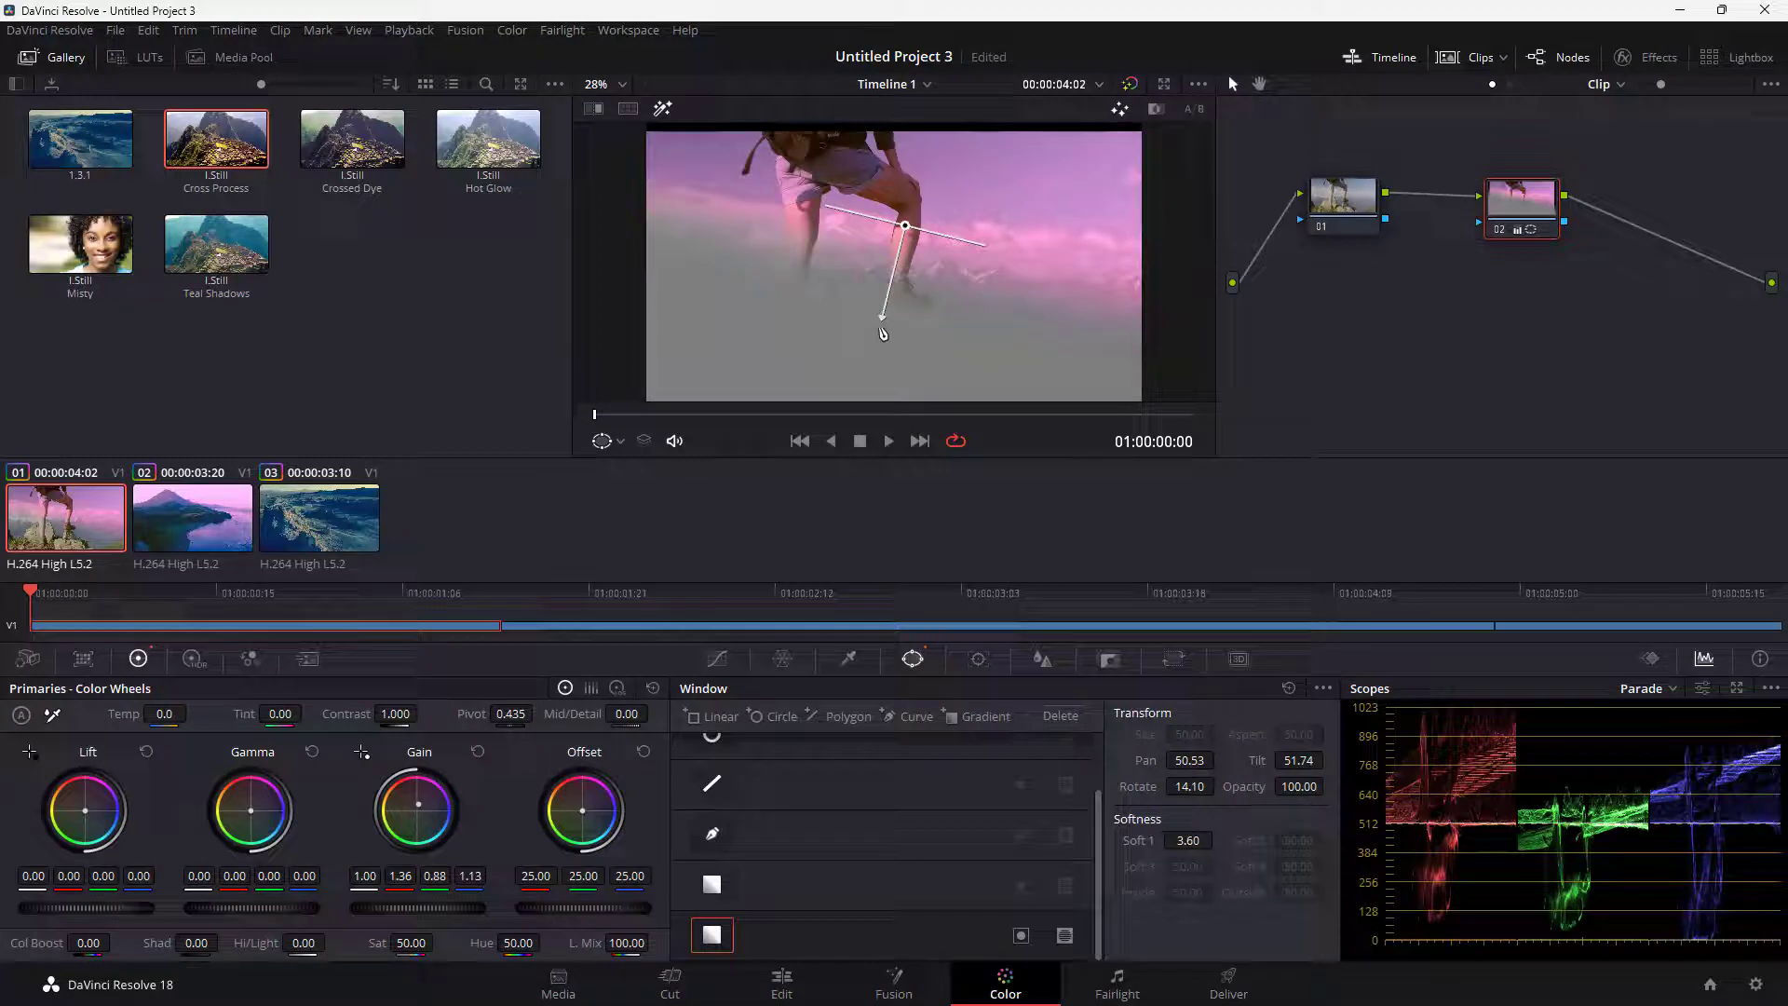
left_click_drag(889, 326, 992, 311)
Place the gradient top-left with rotation -29.99 and softness 9.47, and warm its gain toward orange
left_click_drag(906, 228, 661, 135)
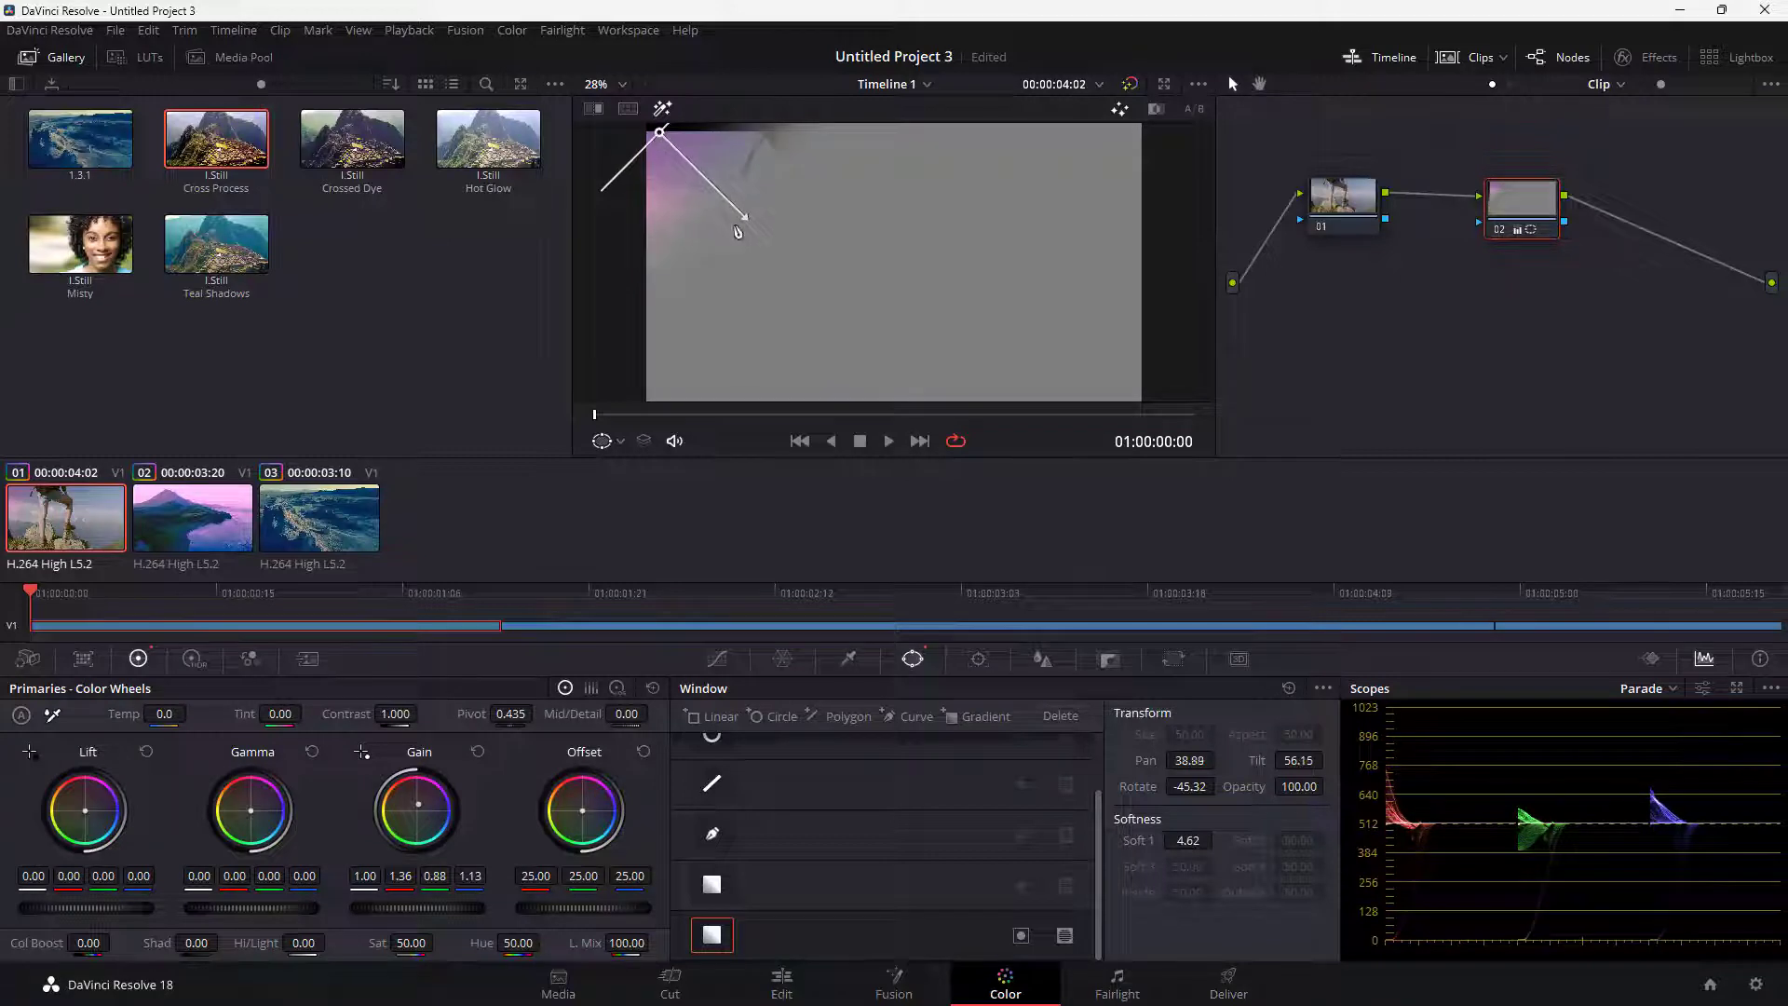
left_click_drag(745, 219, 782, 345)
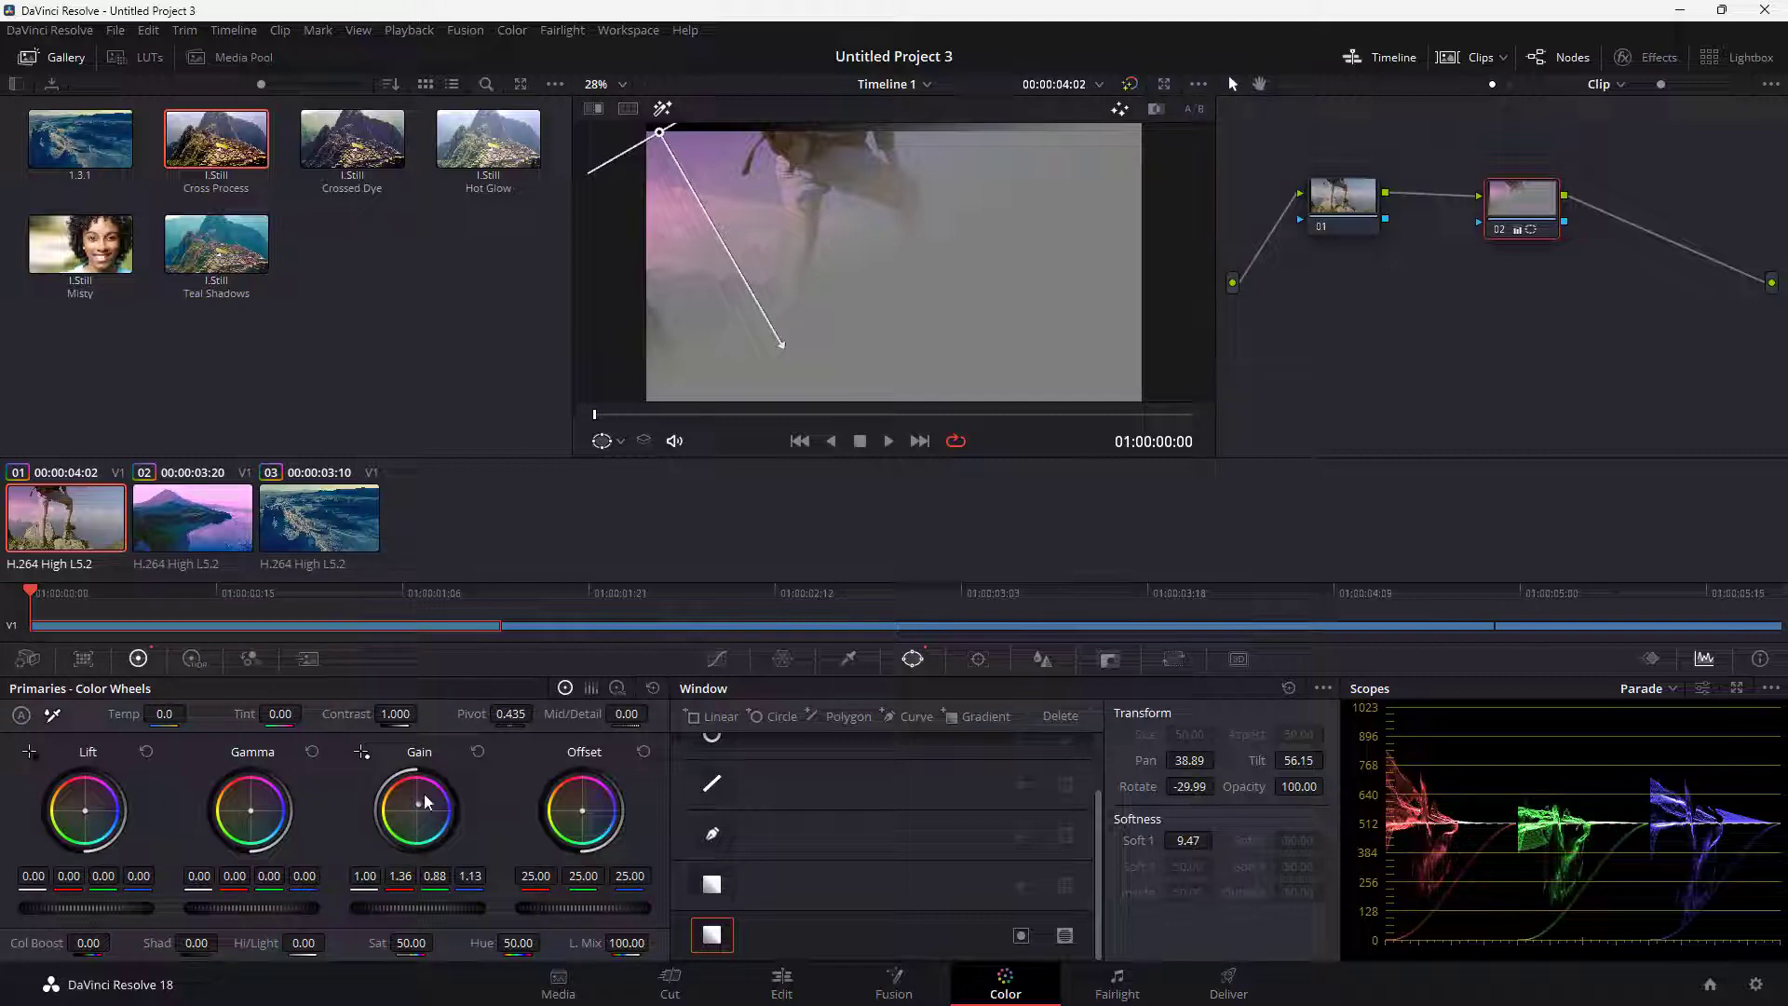
left_click_drag(419, 804, 408, 804)
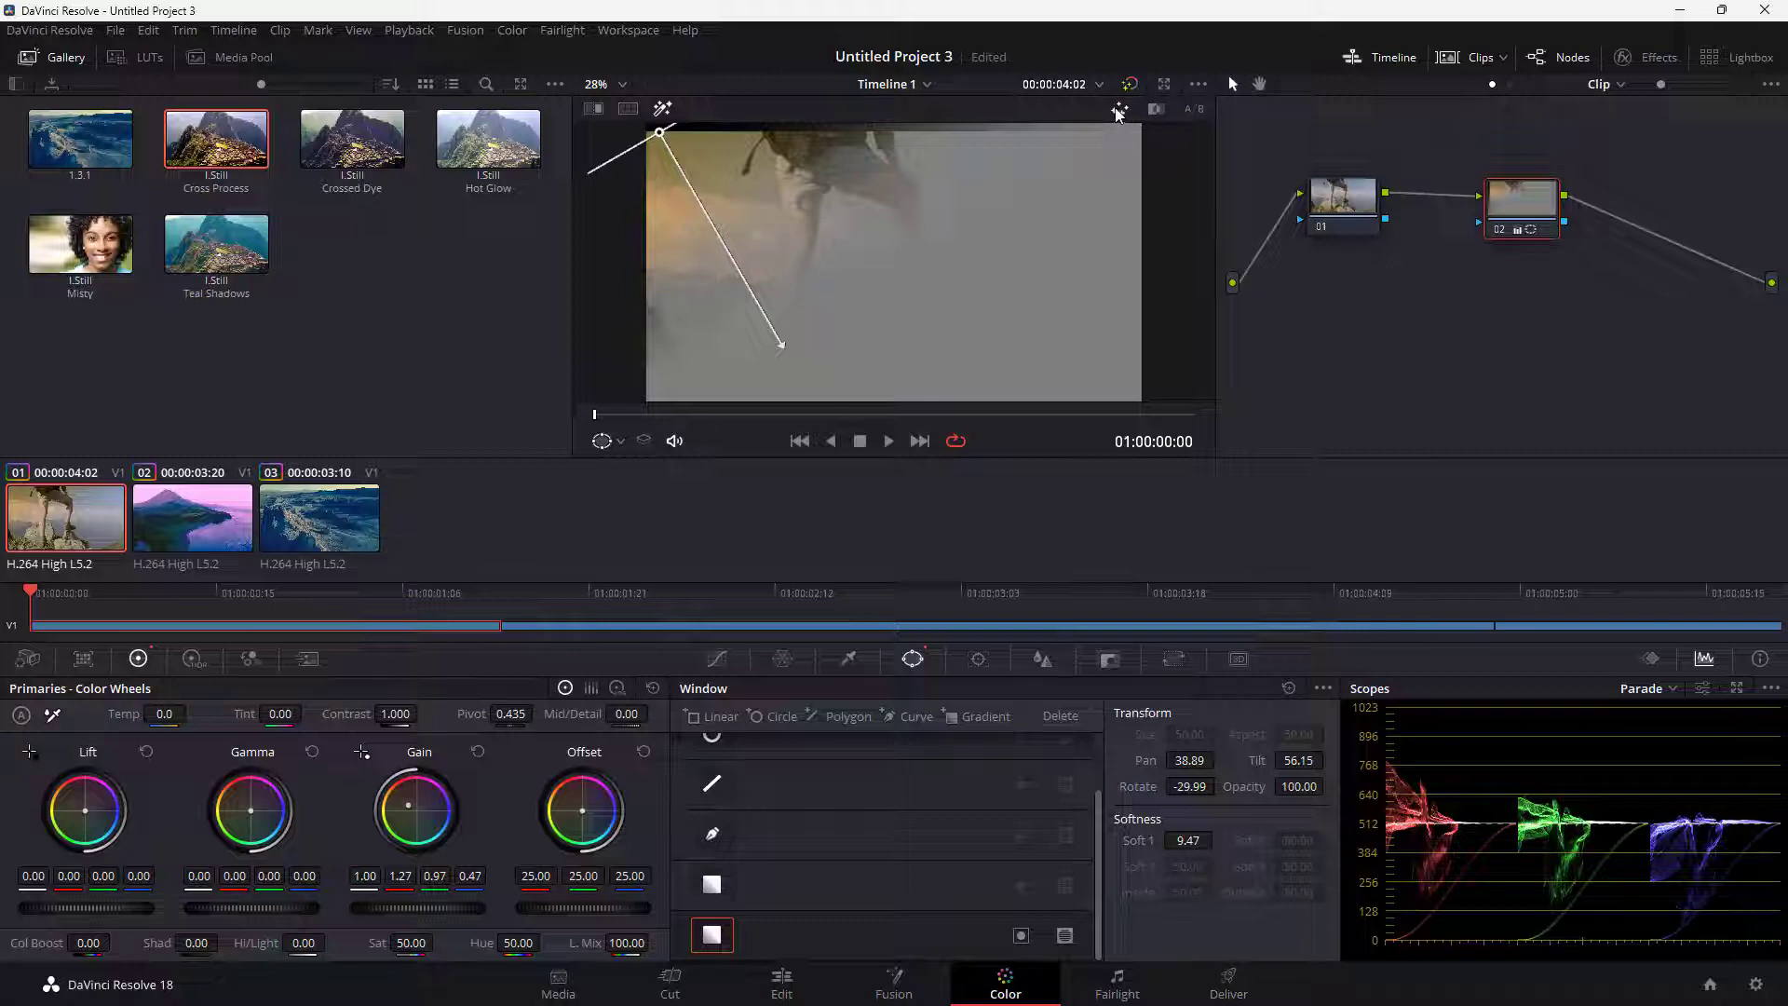
With Highlight off, move the gradient to pan 37.48, tilt 56.59 and set gain to 1.27, 0.96, 0.56
left_click(631, 110)
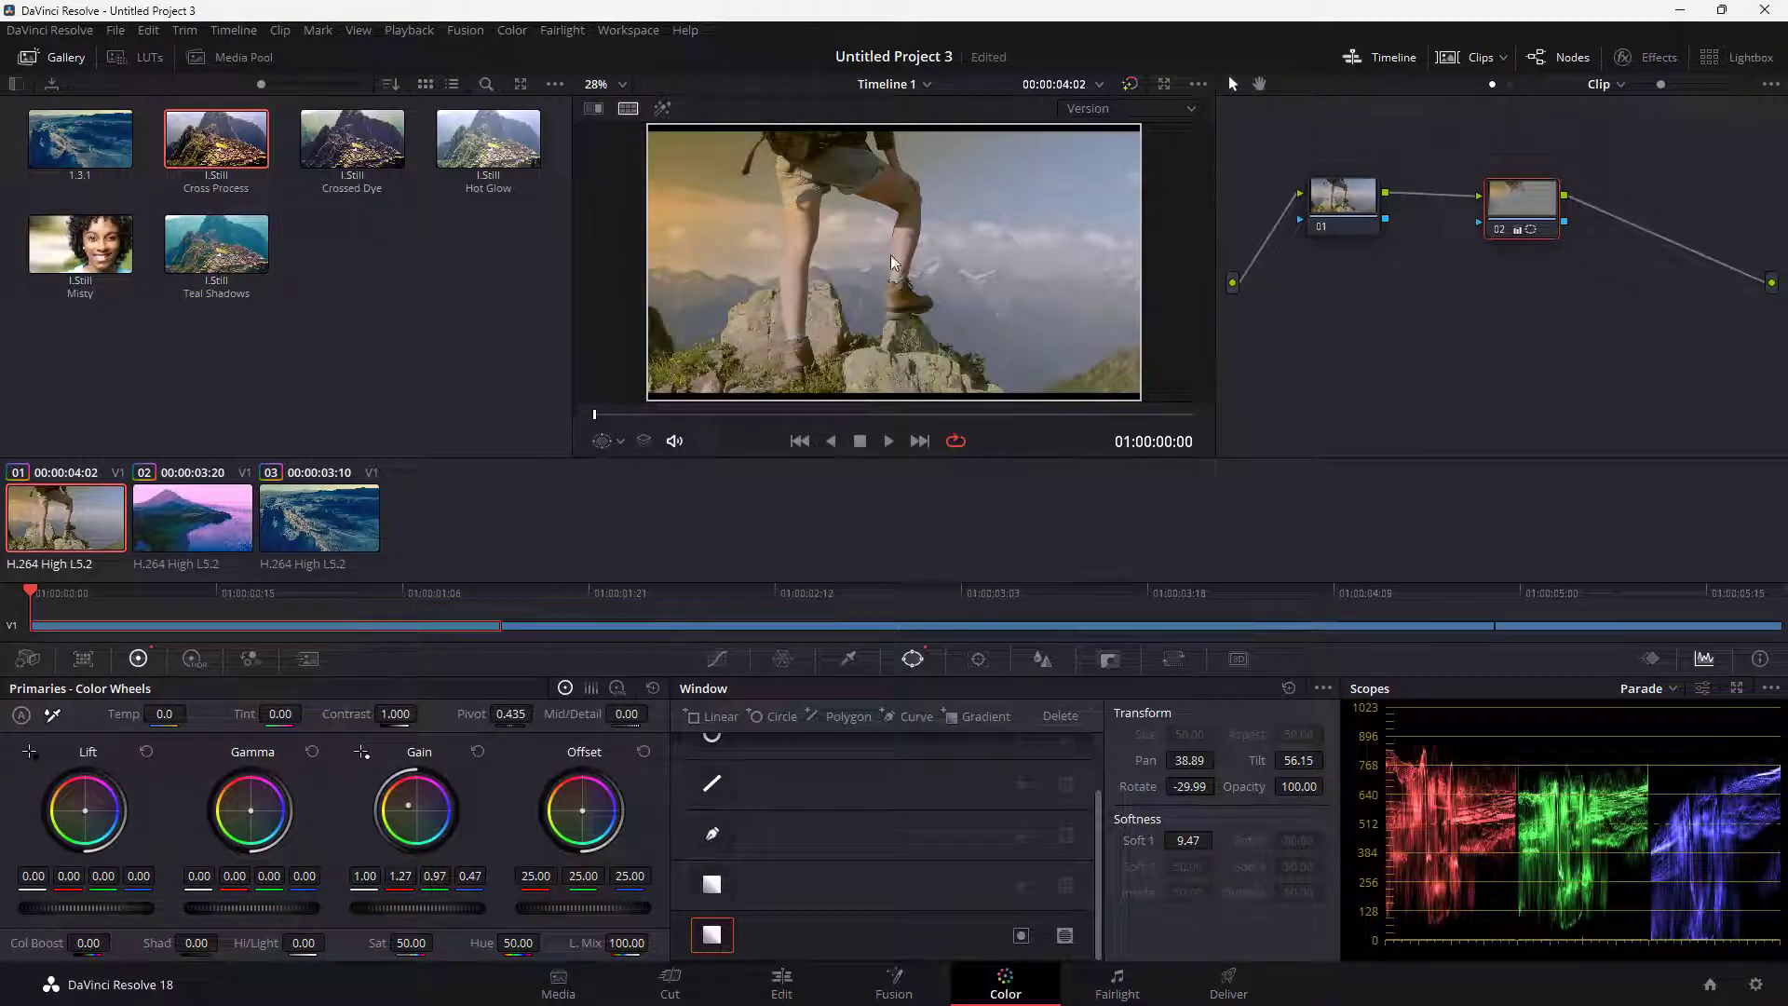
left_click(619, 447)
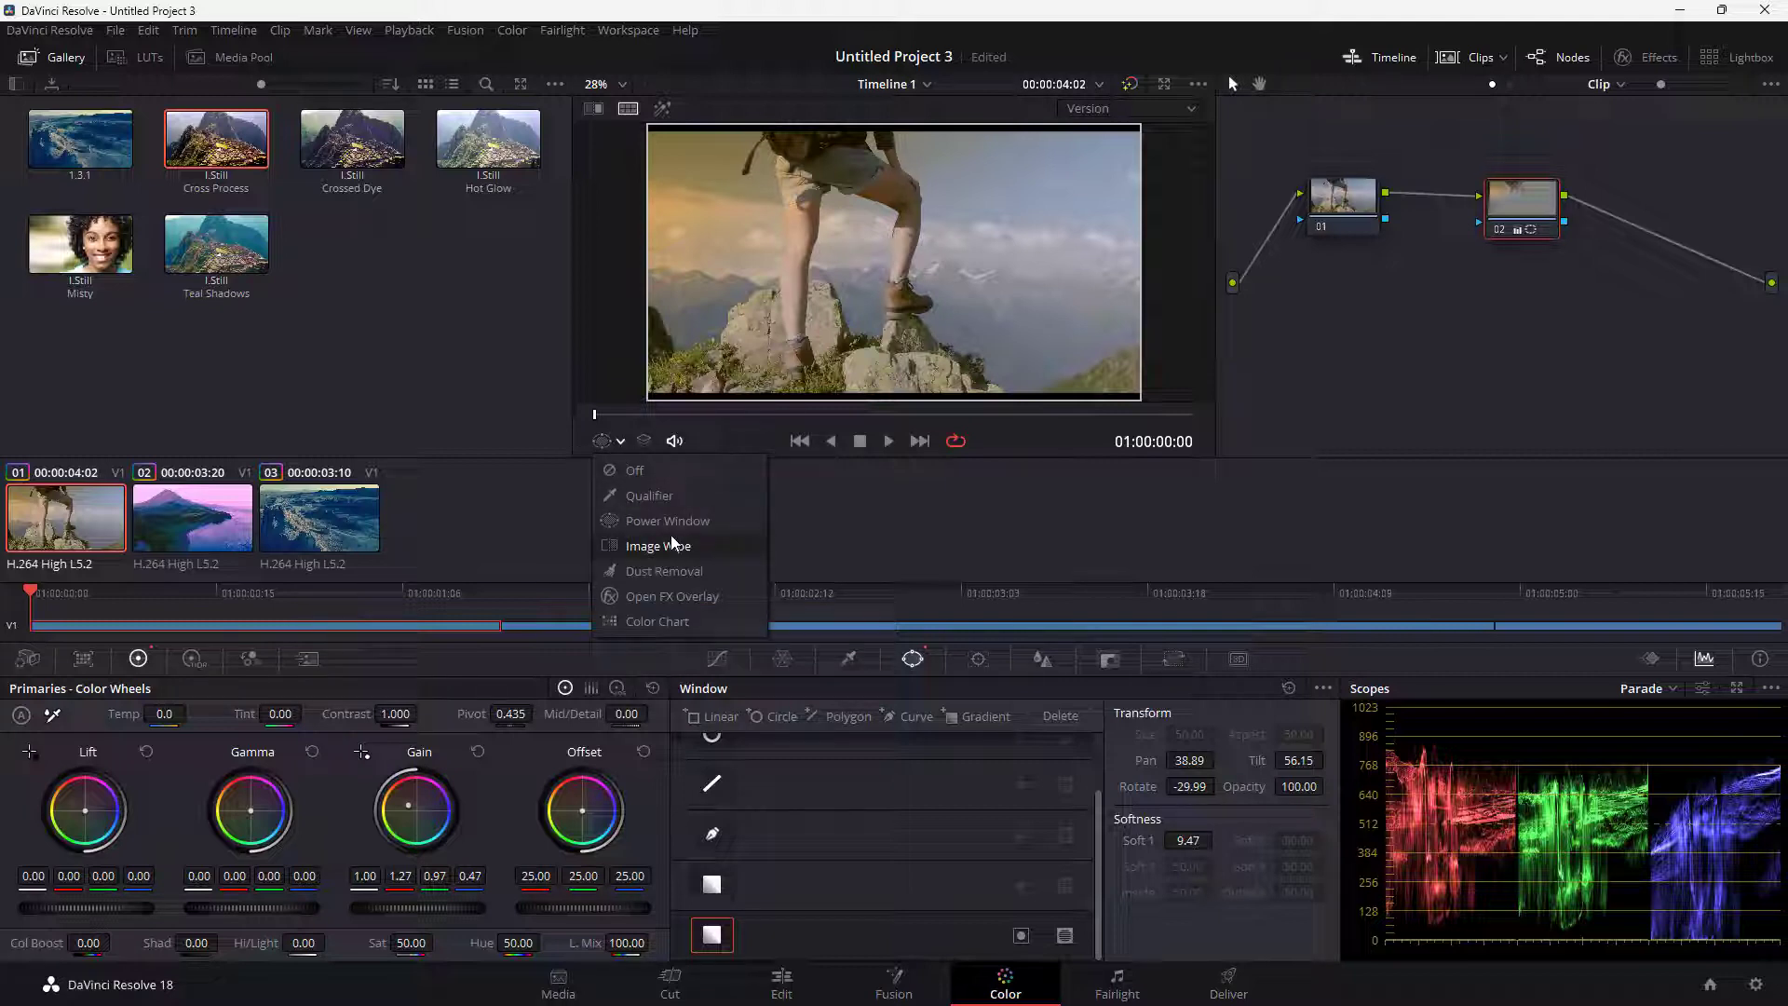
left_click(688, 524)
mouse_move(660, 133)
left_mouse_down()
mouse_move(617, 99)
mouse_move(633, 118)
left_mouse_up()
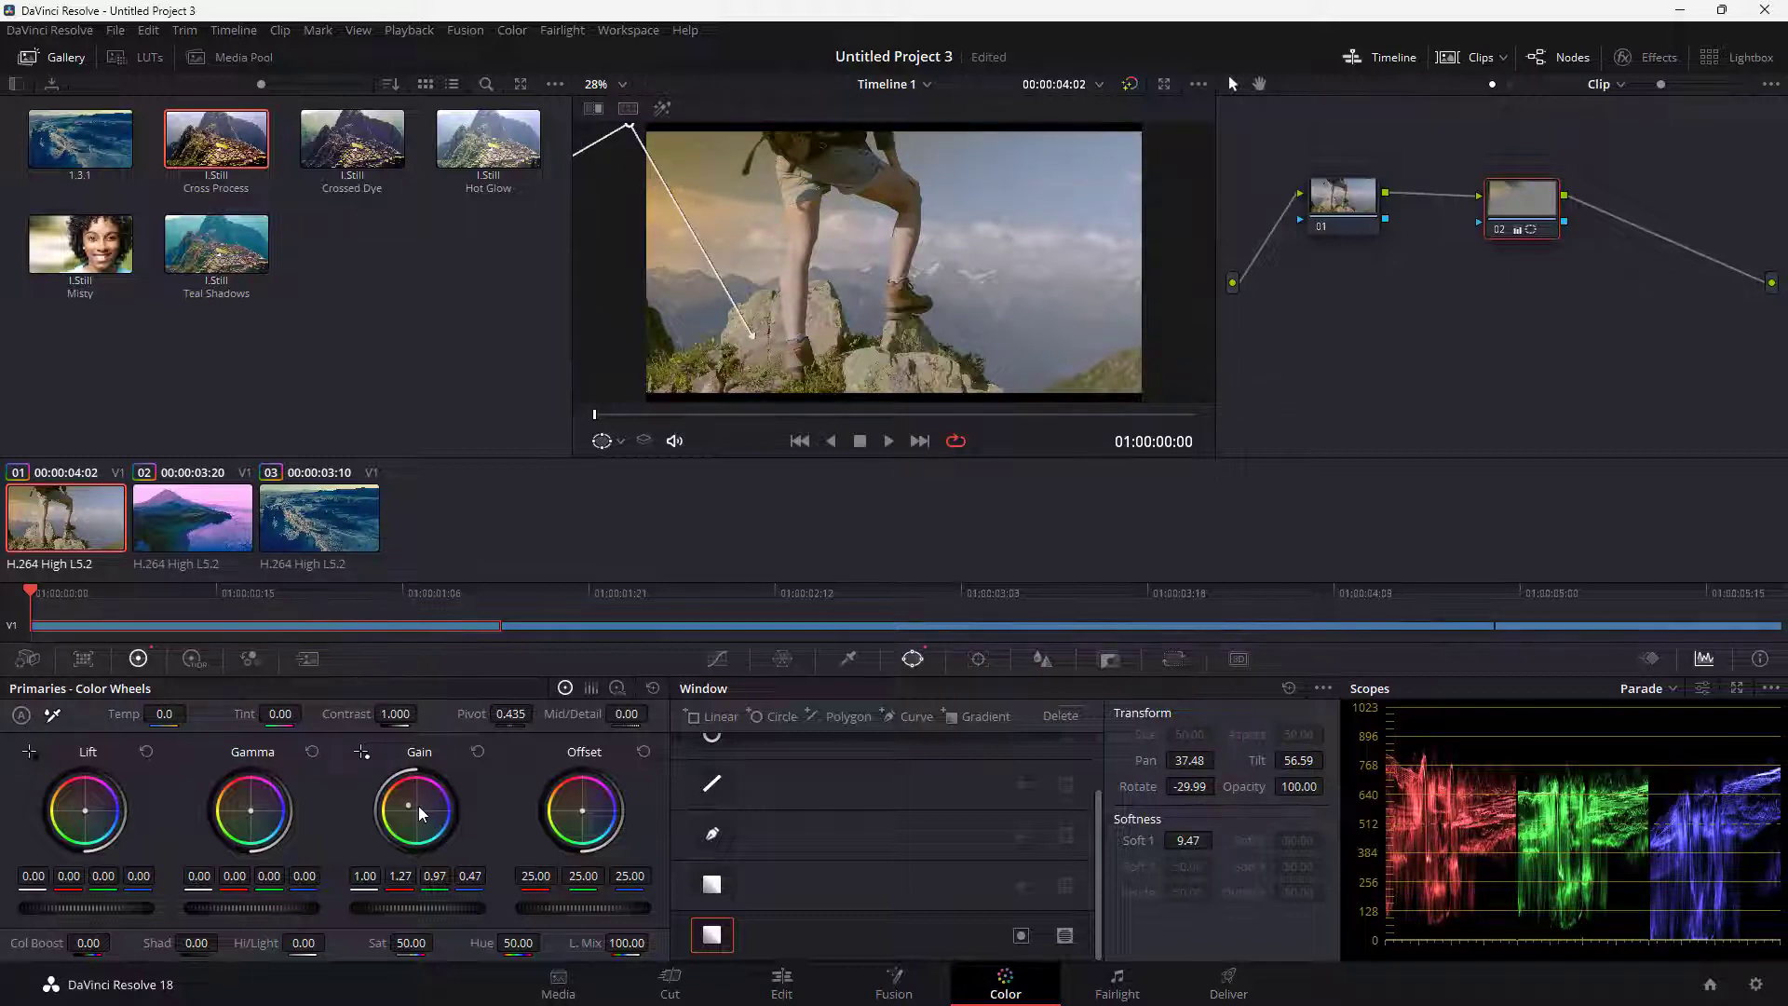
left_click_drag(408, 805, 408, 805)
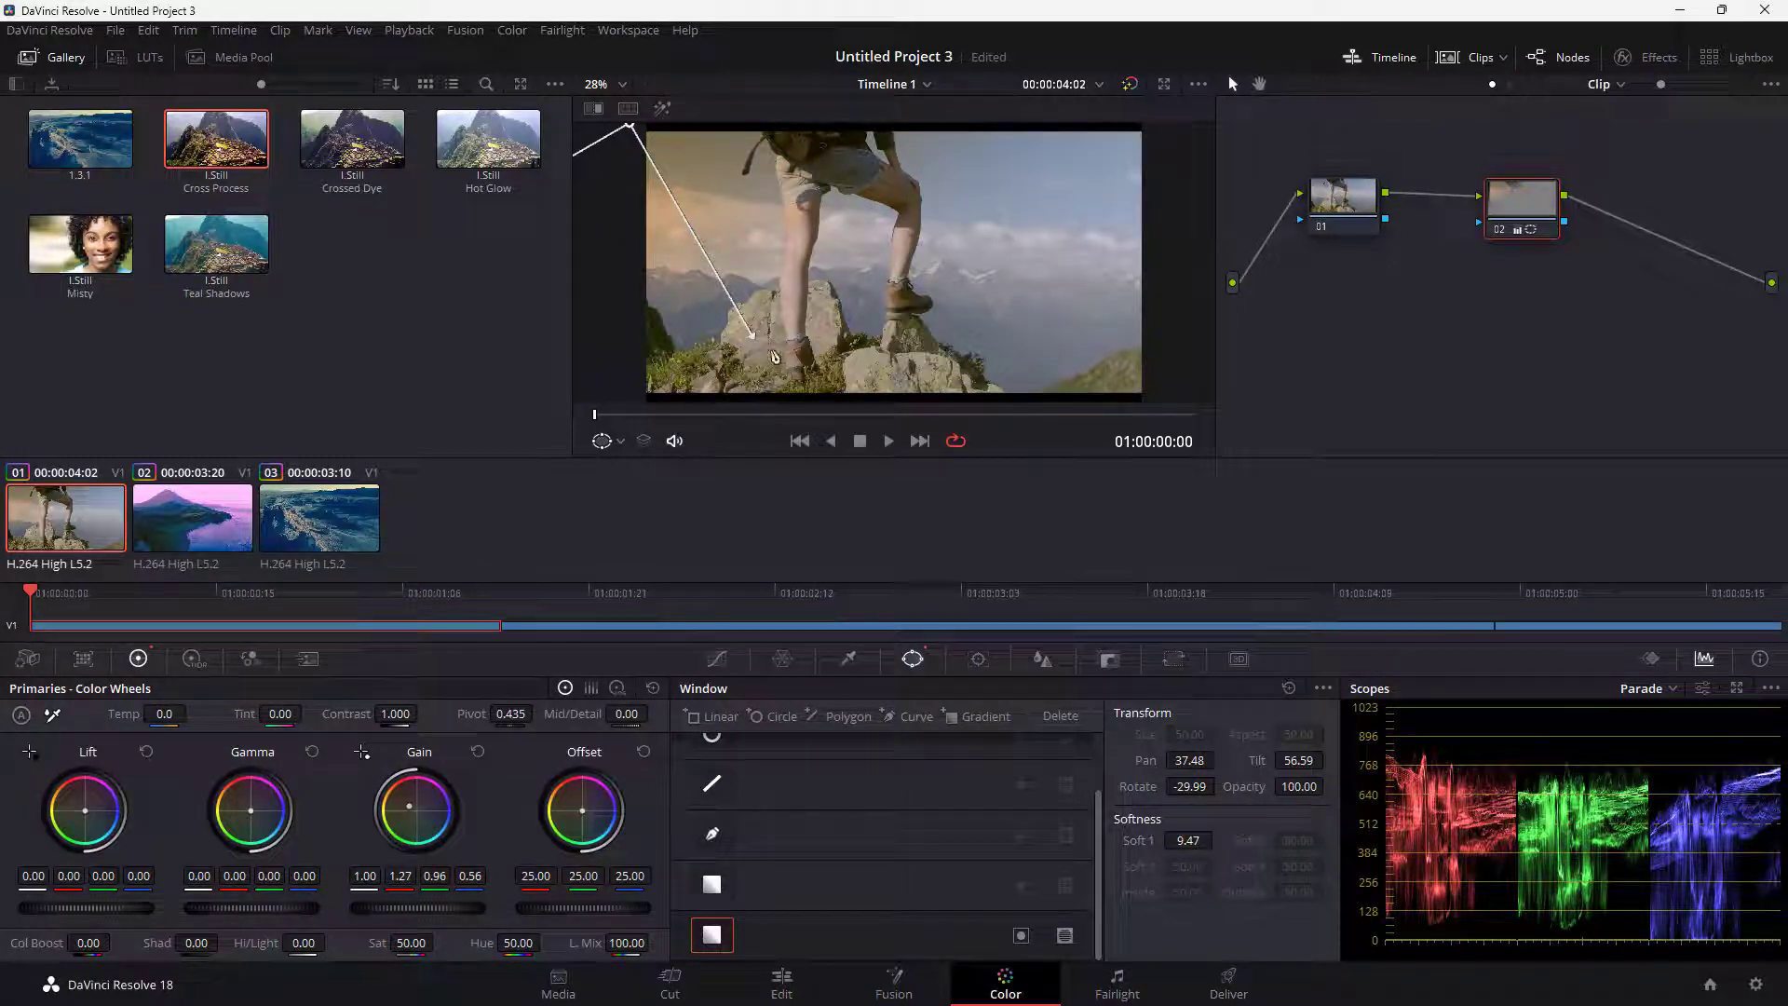
Add a second softened gradient angled from the lower right and tint it with the Lift wheel
left_click(969, 718)
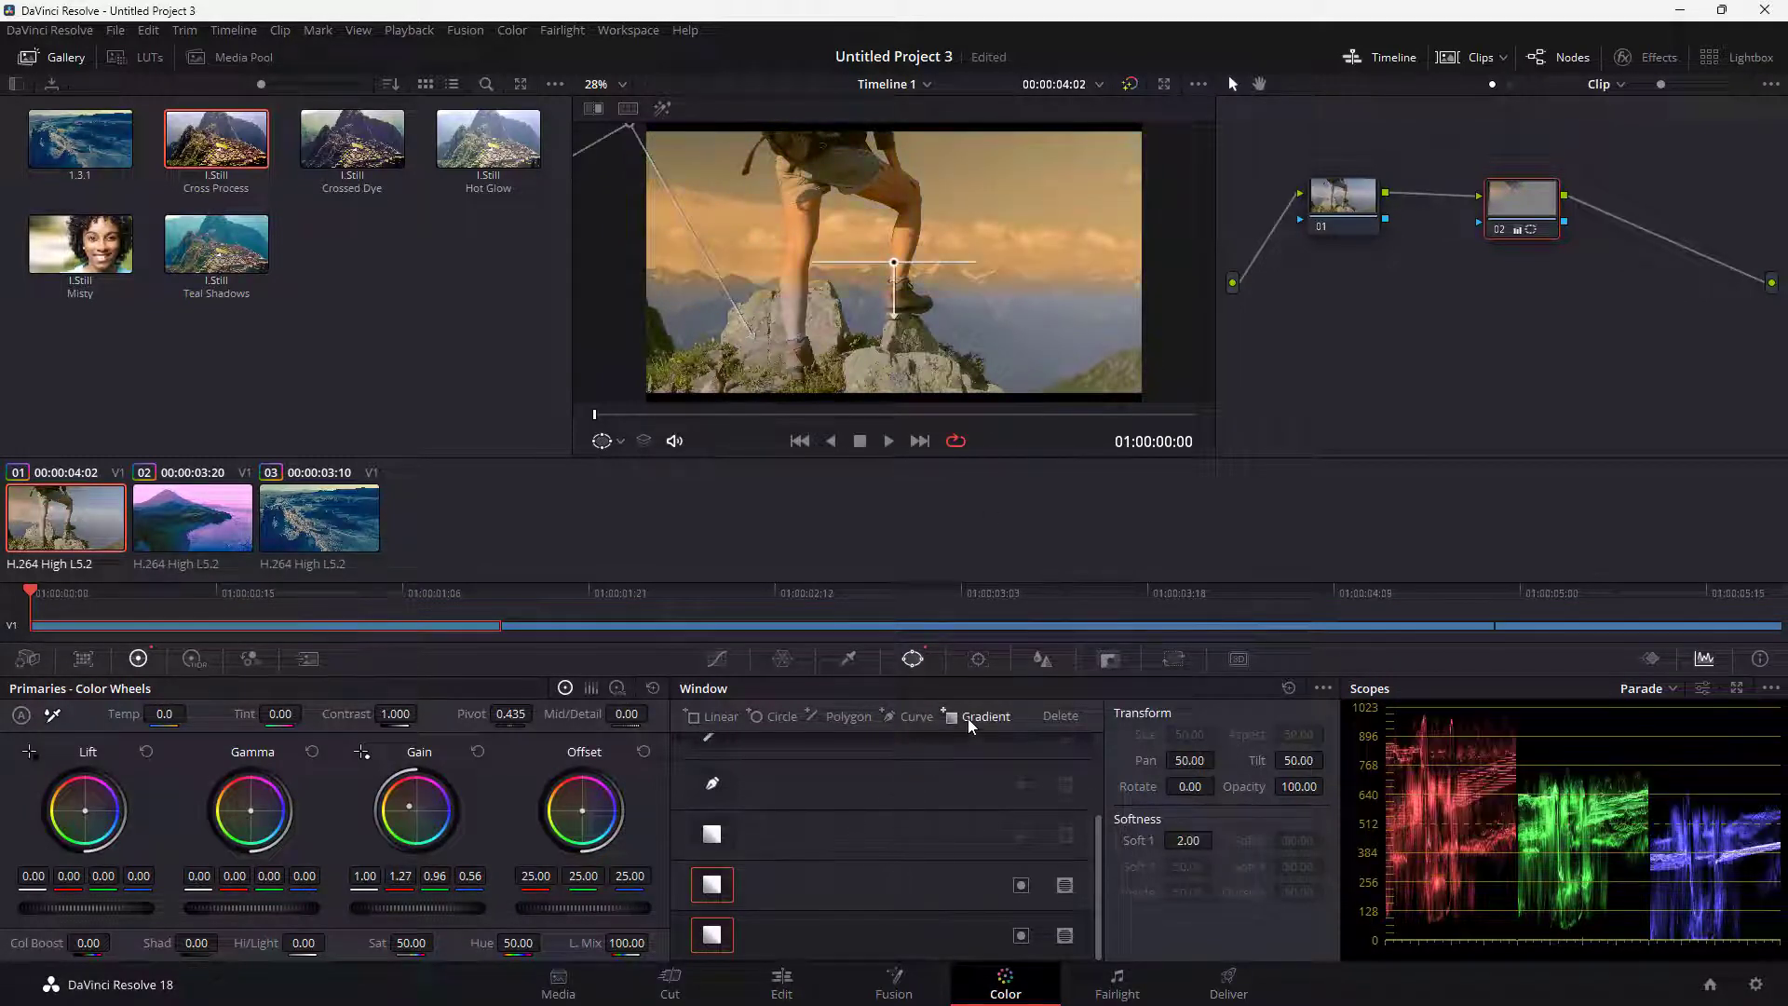
left_click_drag(892, 315, 1058, 349)
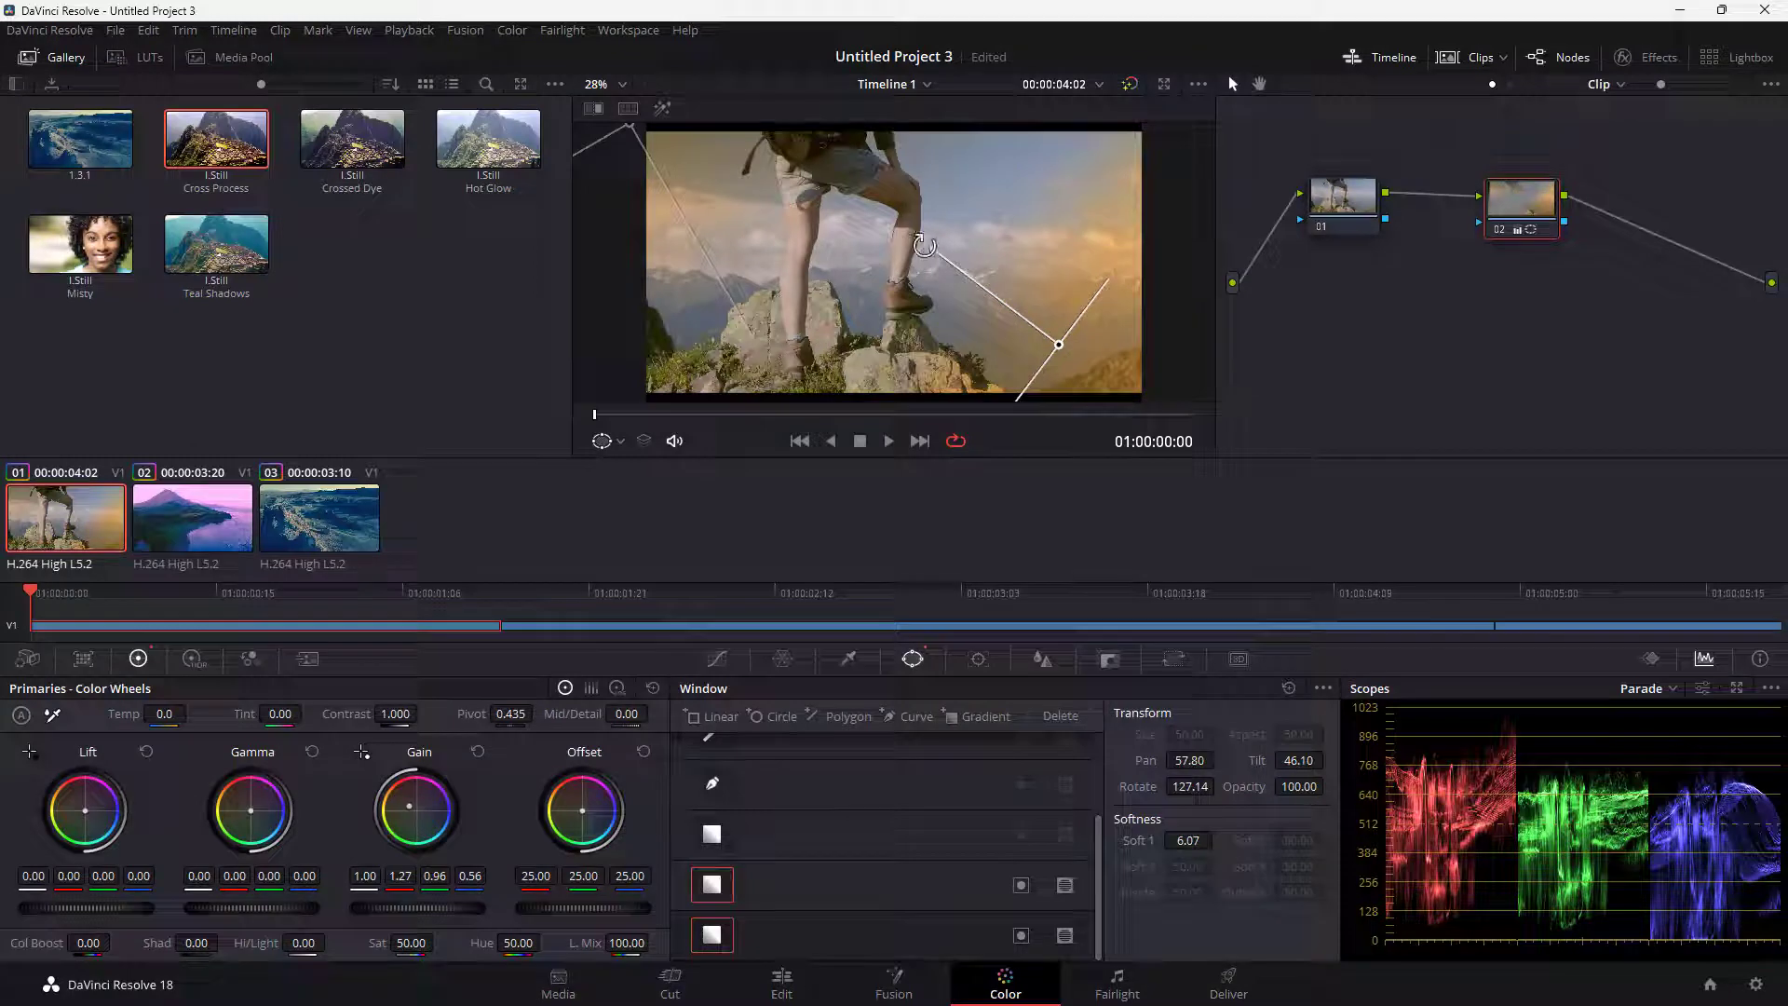
left_click_drag(922, 244, 899, 239)
left_click_drag(1059, 344, 1125, 392)
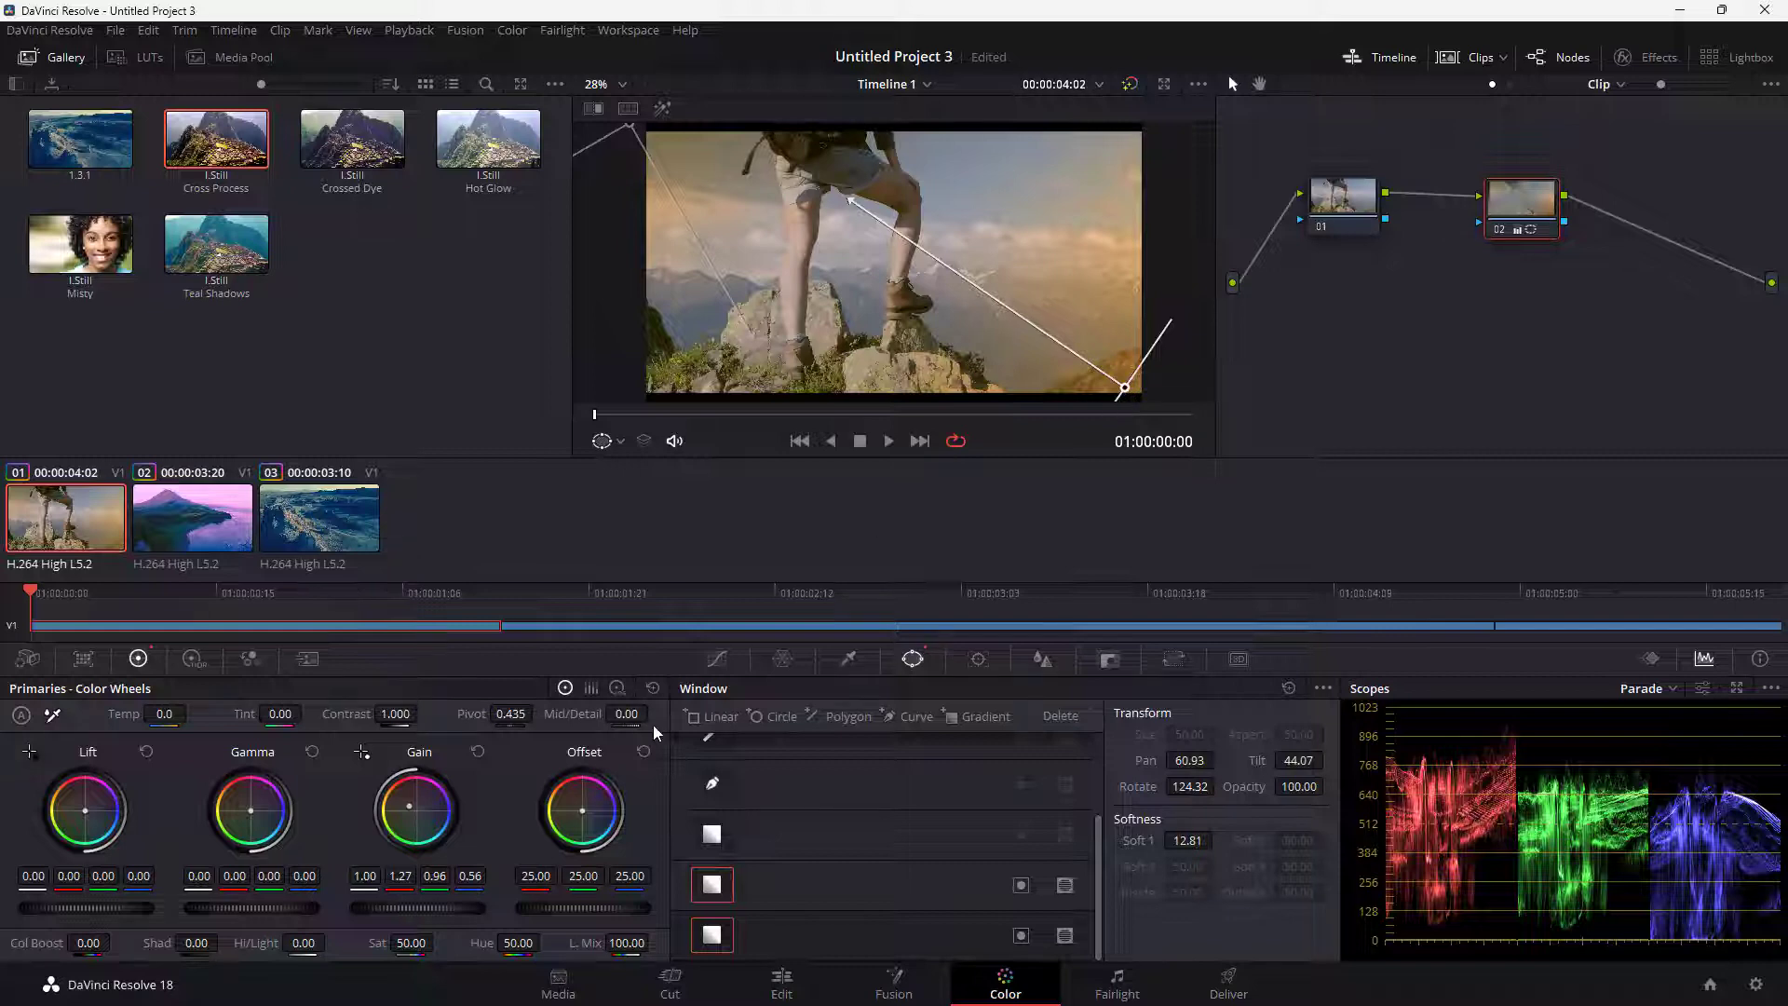
left_click_drag(87, 805, 95, 814)
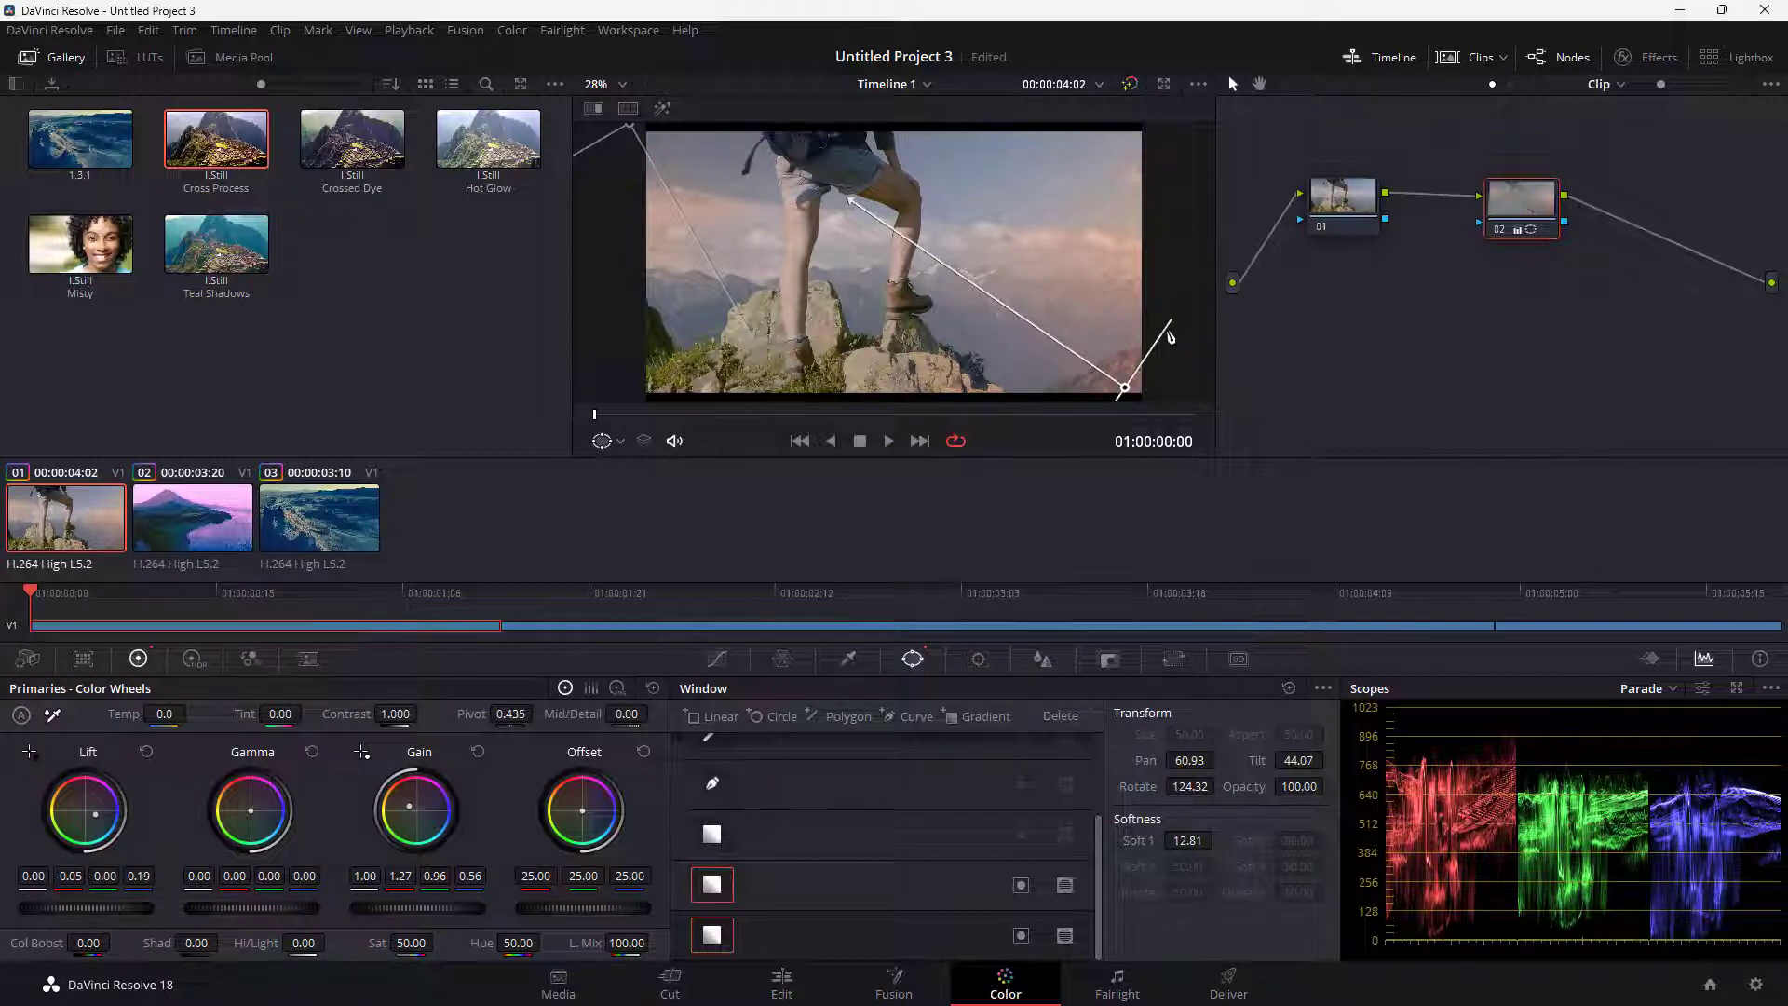
Reposition the second gradient, then move the first back to pan 39.11, tilt 56.33
mouse_move(1125, 387)
left_mouse_down()
mouse_move(1019, 270)
mouse_move(1158, 372)
mouse_move(1138, 388)
left_mouse_up()
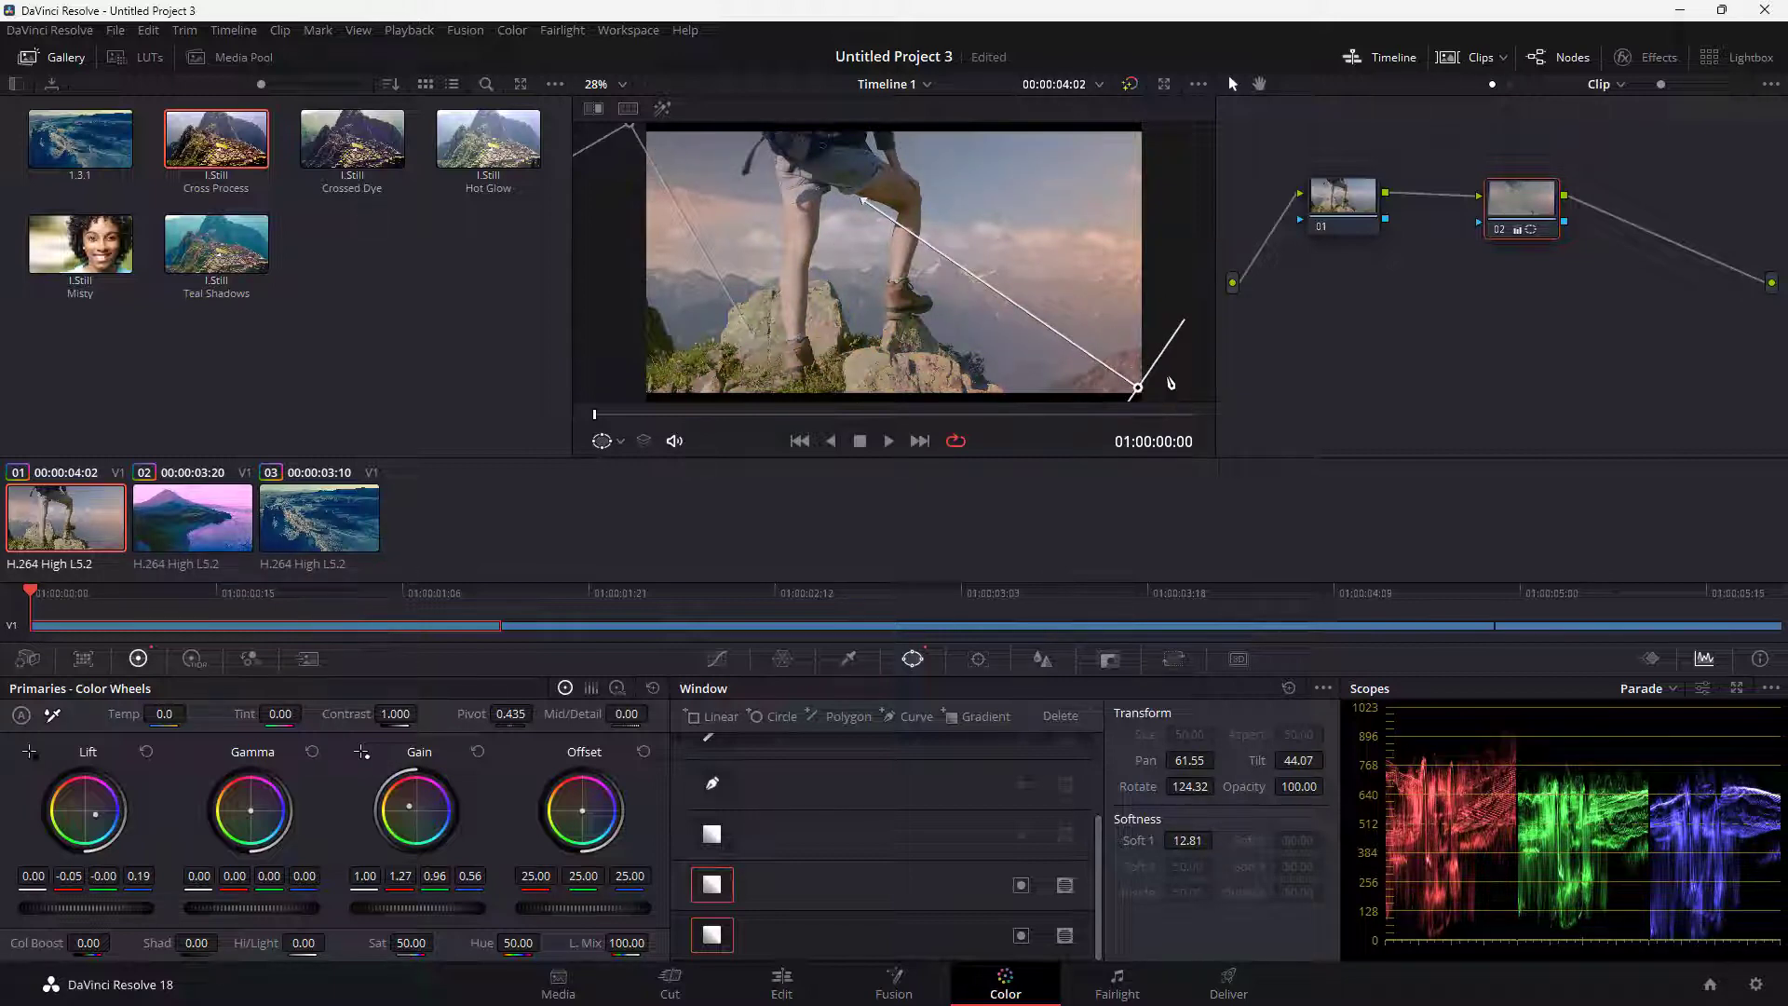
left_click_drag(1143, 399, 1128, 382)
left_click(770, 898)
left_click_drag(595, 140, 663, 127)
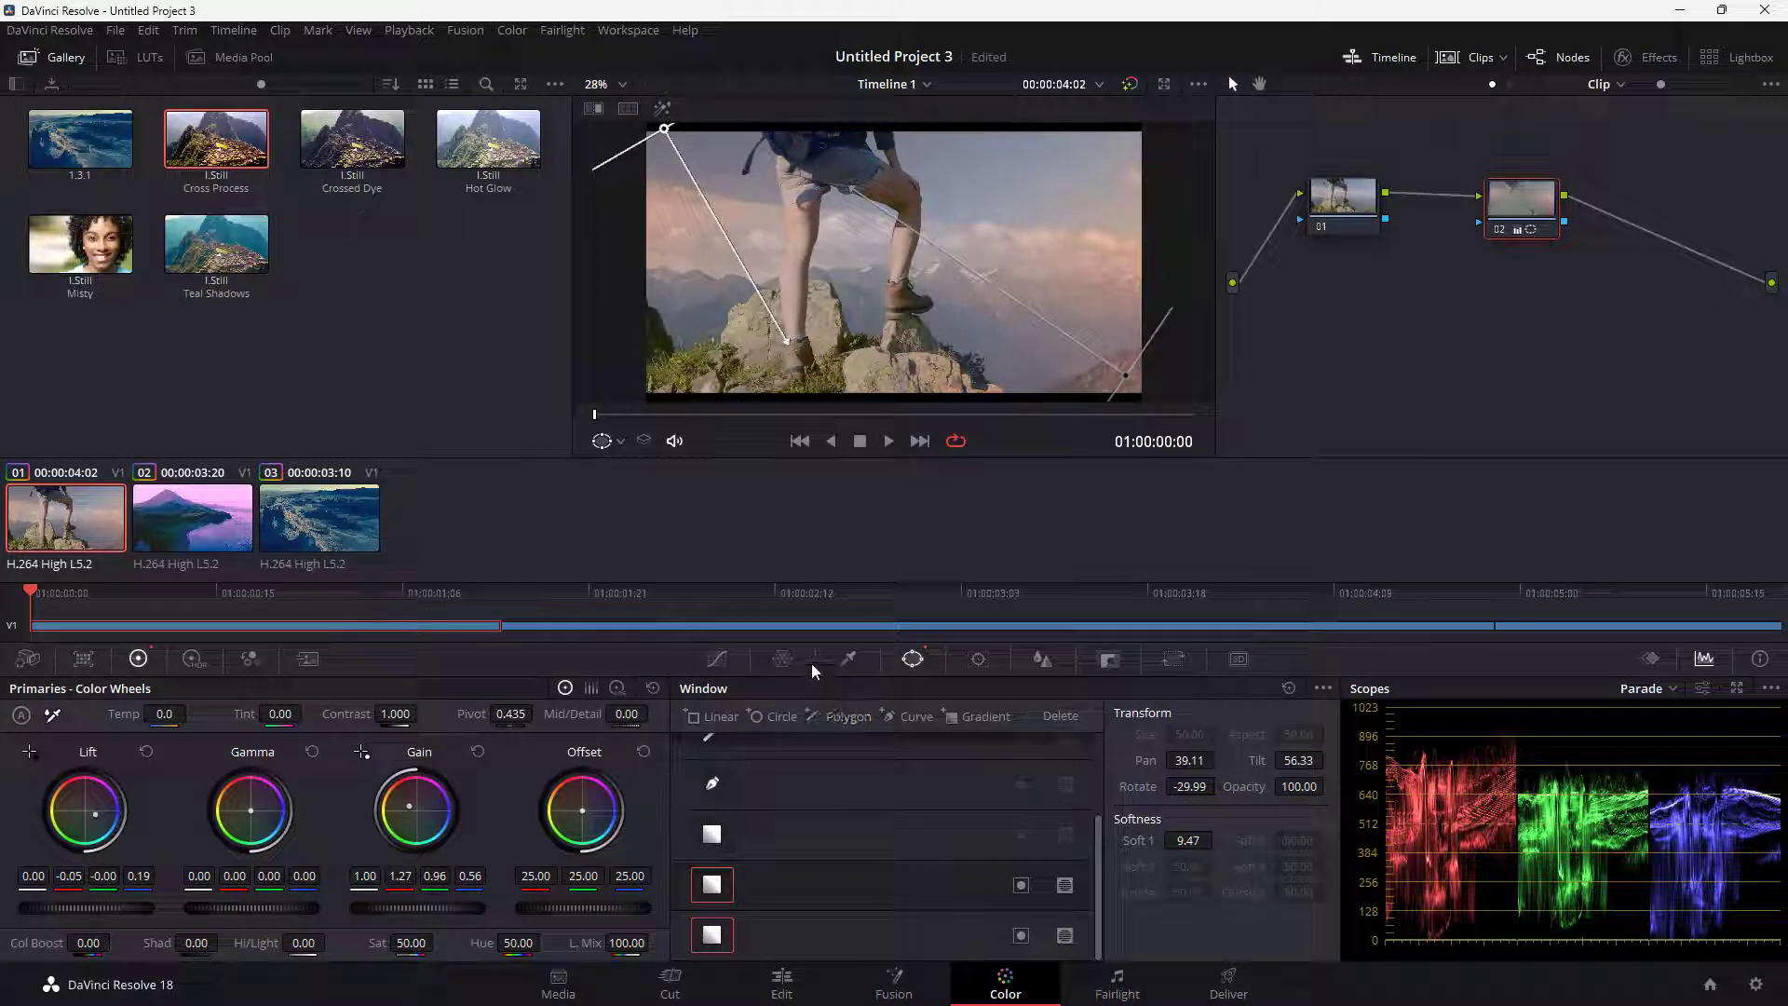
left_click(1023, 888)
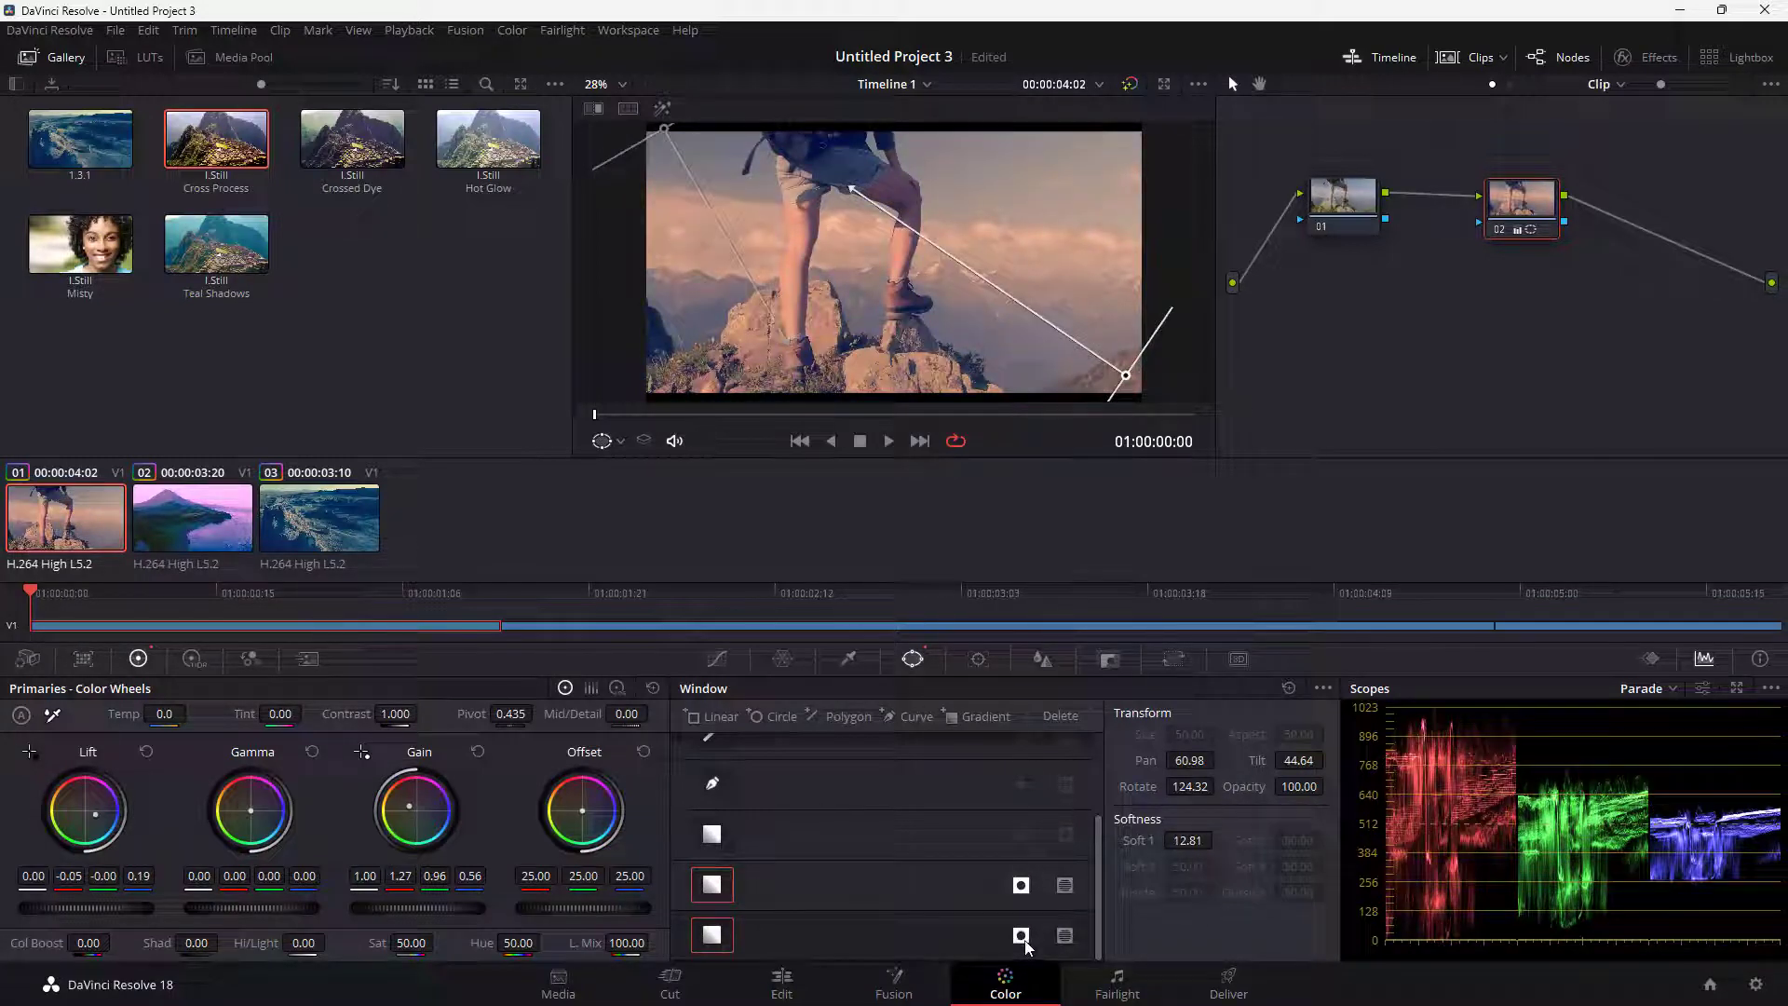
left_click(1022, 885)
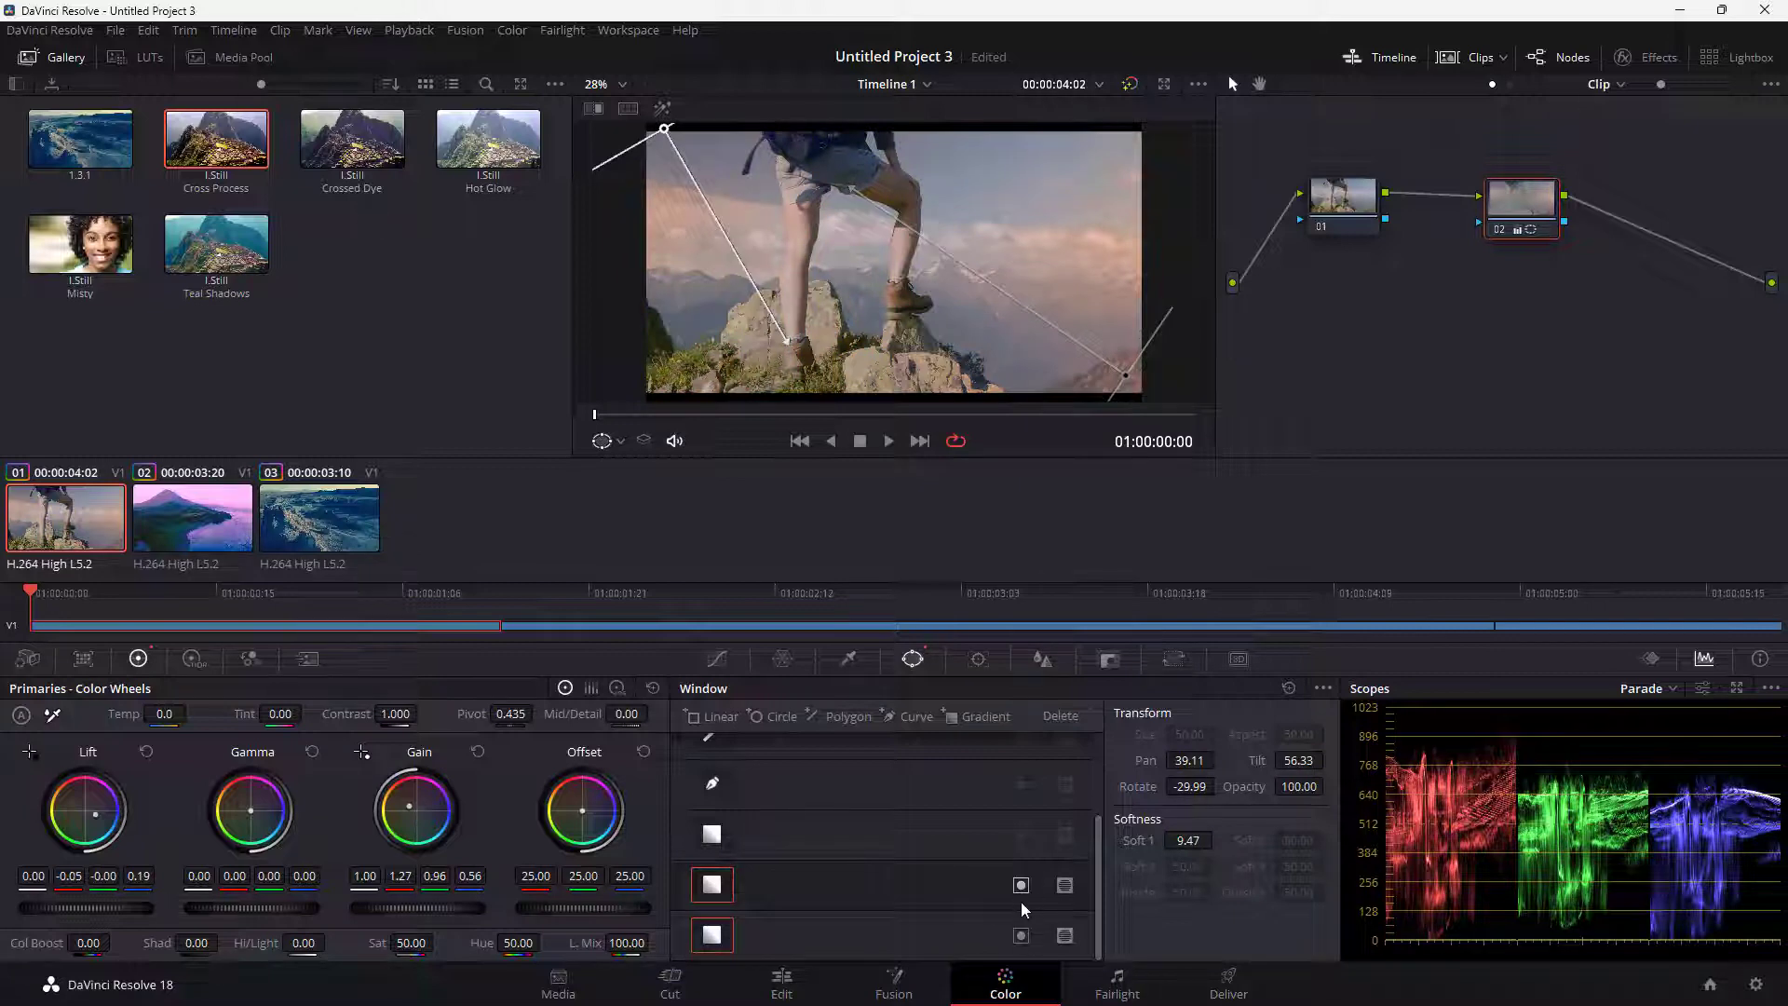